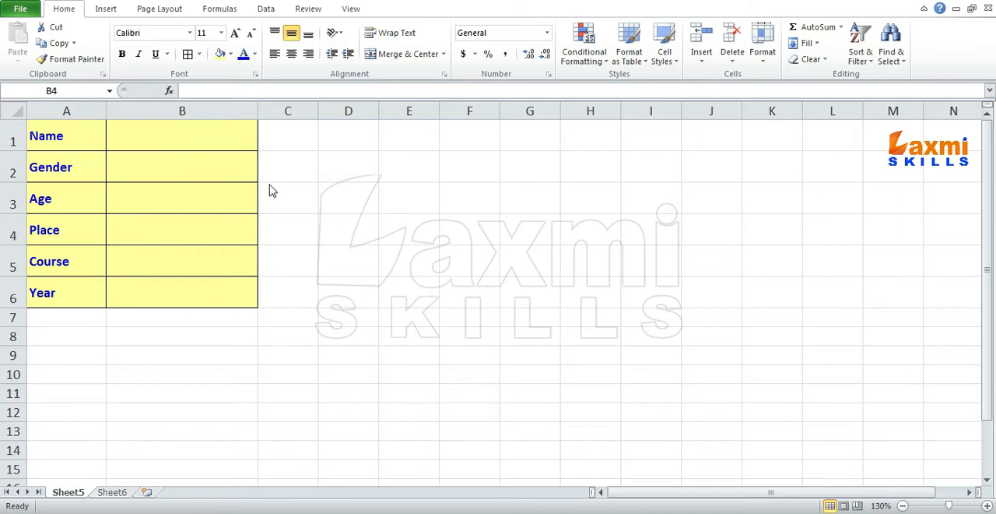
# - Review the form on Sheet5, going through the entry cells B1:B6 beside the Name, Gender, Age, Place, Course and Year labels
pyautogui.click(184, 175)
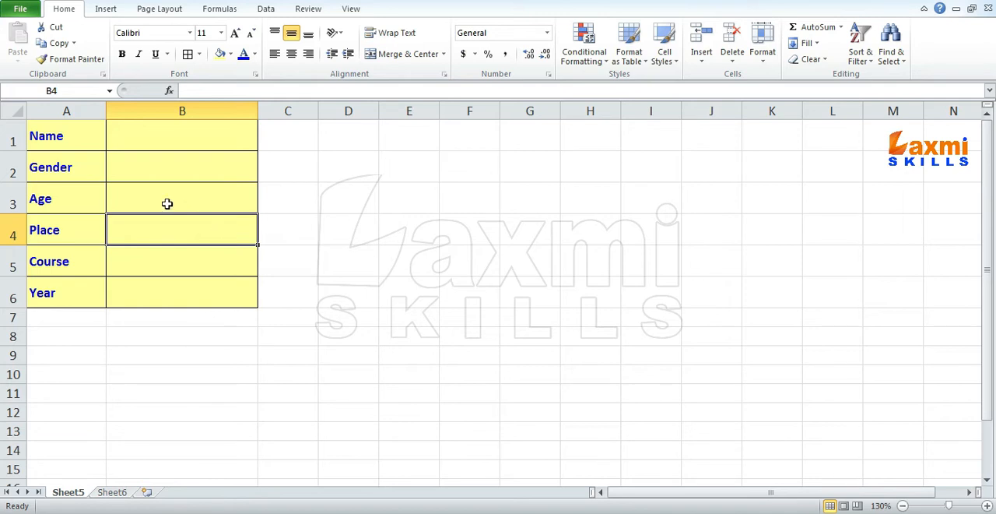
pyautogui.moveTo(53, 128); pyautogui.dragTo(195, 296)
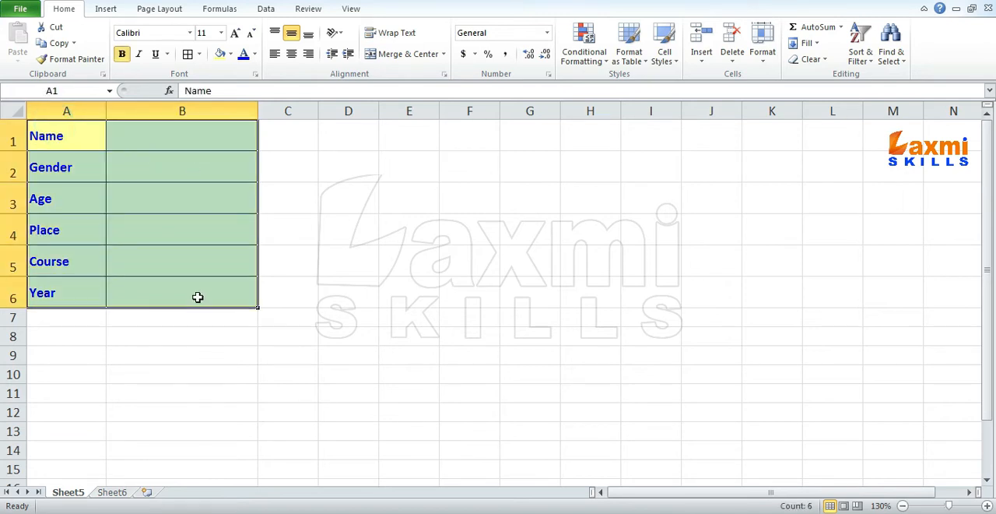
pyautogui.click(156, 140)
pyautogui.click(163, 174)
pyautogui.click(167, 196)
pyautogui.click(167, 233)
pyautogui.click(171, 260)
pyautogui.click(167, 292)
pyautogui.click(136, 132)
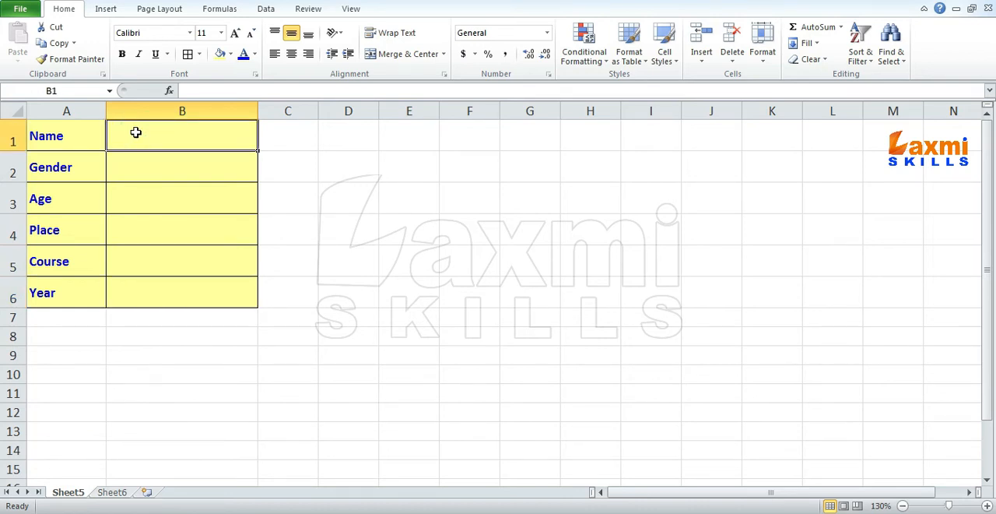
pyautogui.click(136, 160)
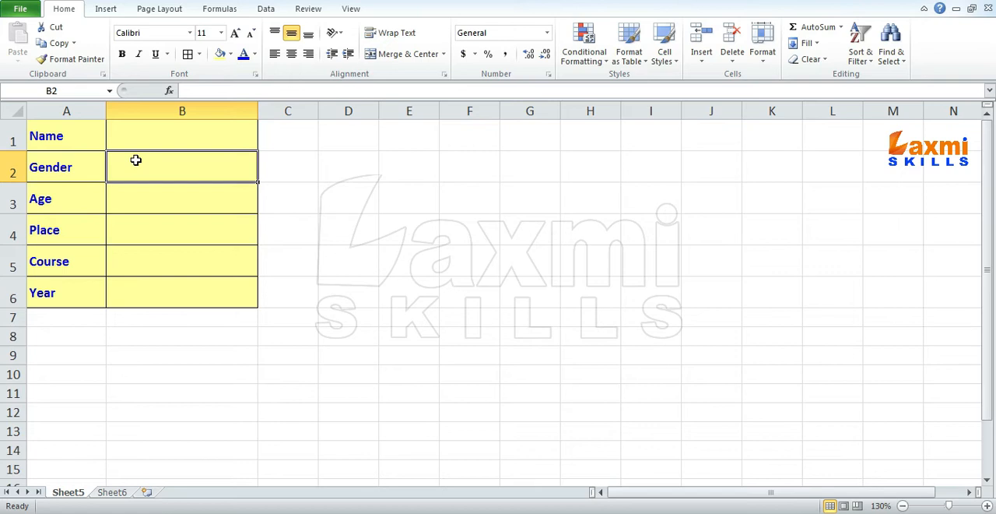
pyautogui.click(157, 205)
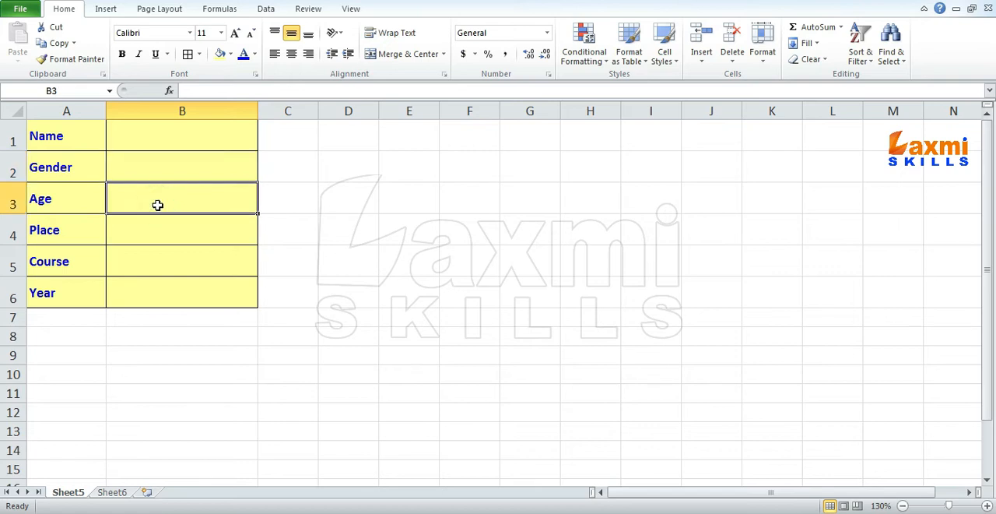
pyautogui.click(156, 232)
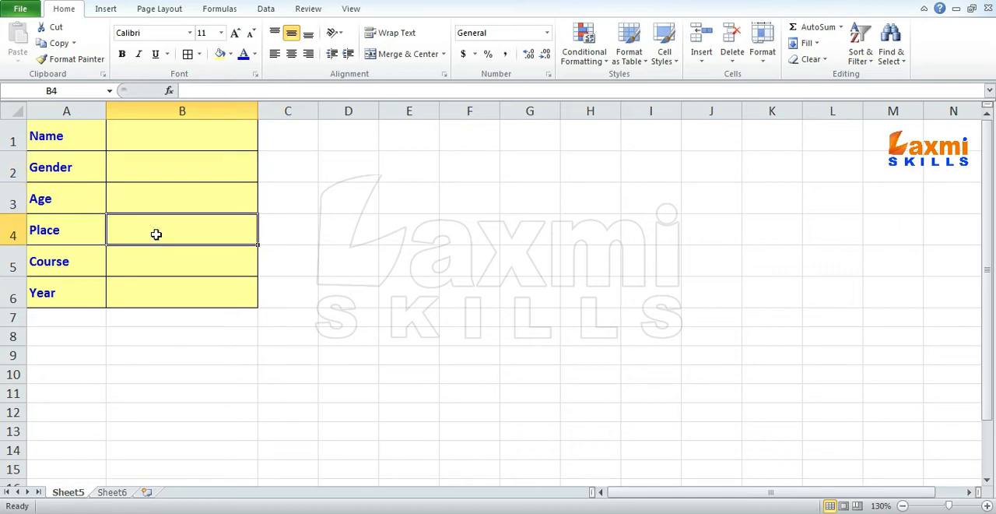
pyautogui.click(160, 263)
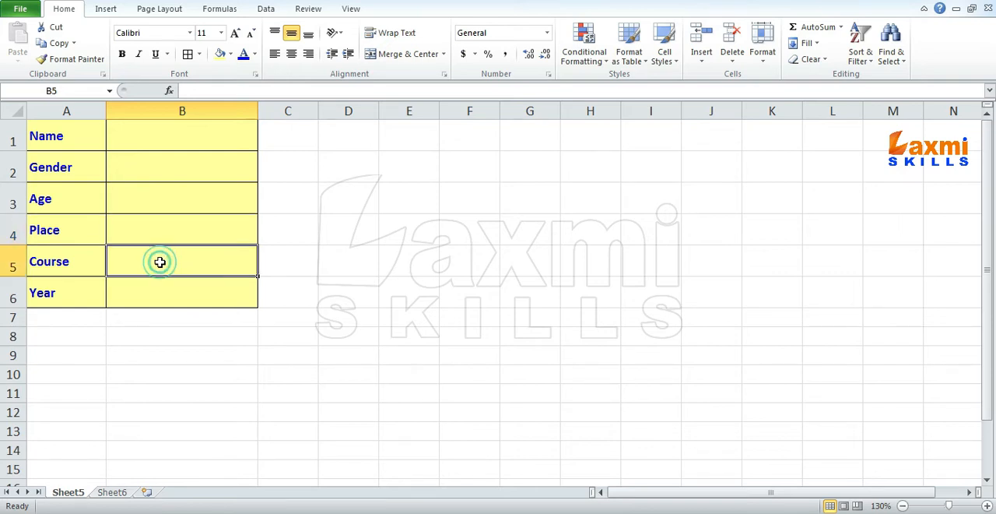
pyautogui.click(179, 291)
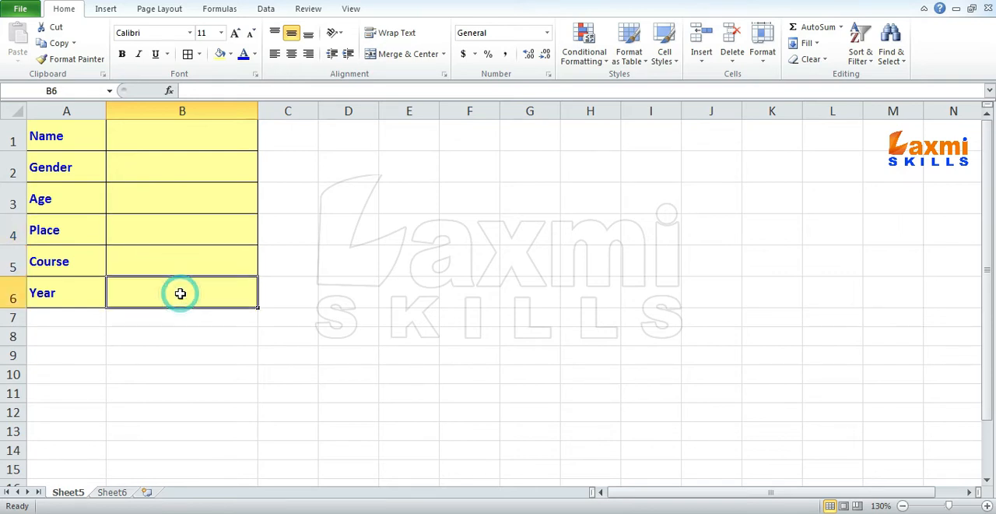
pyautogui.moveTo(145, 234); pyautogui.dragTo(151, 286)
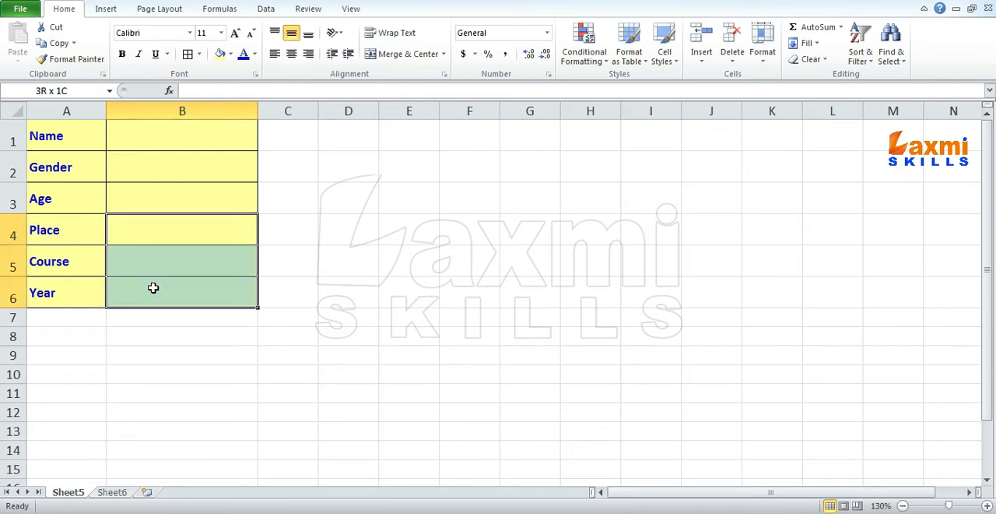
pyautogui.click(154, 231)
pyautogui.click(187, 289)
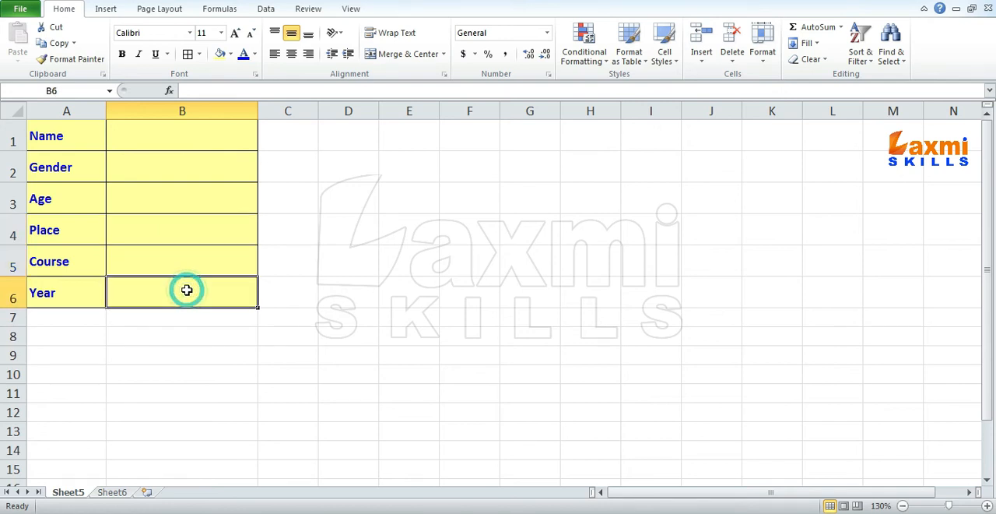
pyautogui.click(171, 239)
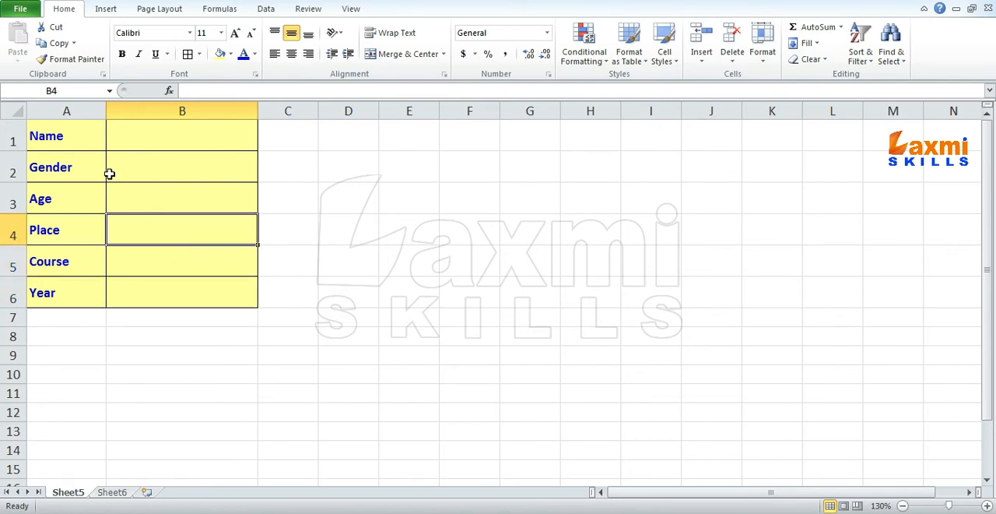
pyautogui.moveTo(67, 131); pyautogui.dragTo(169, 298)
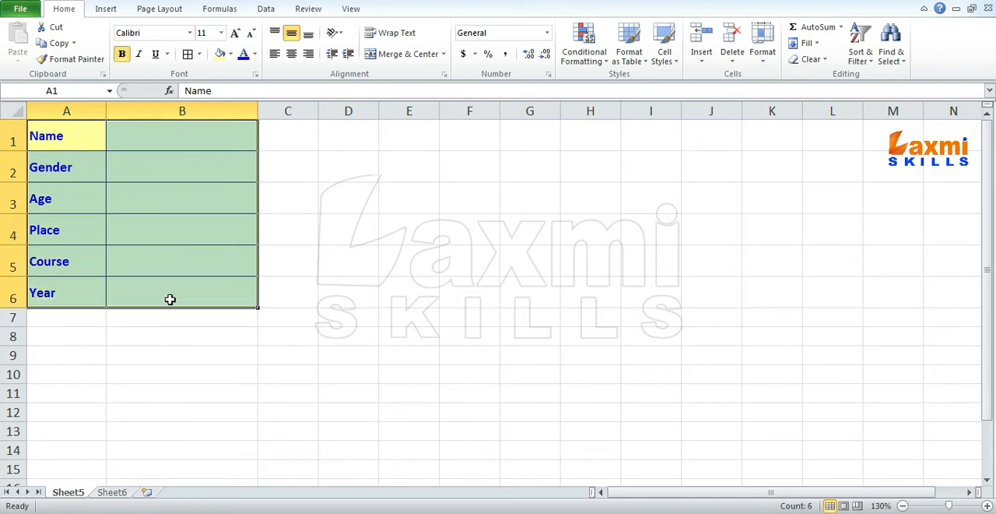
pyautogui.click(167, 203)
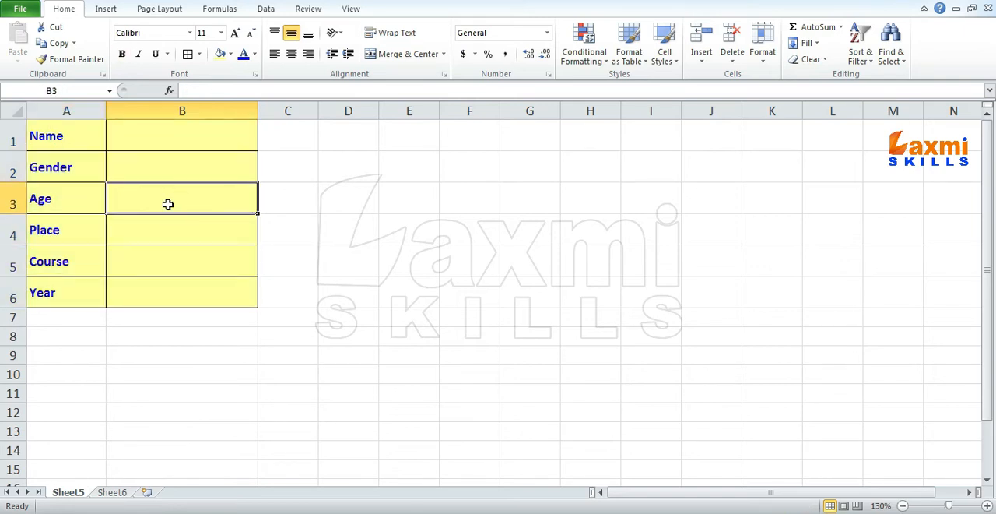
pyautogui.moveTo(138, 223); pyautogui.dragTo(152, 284)
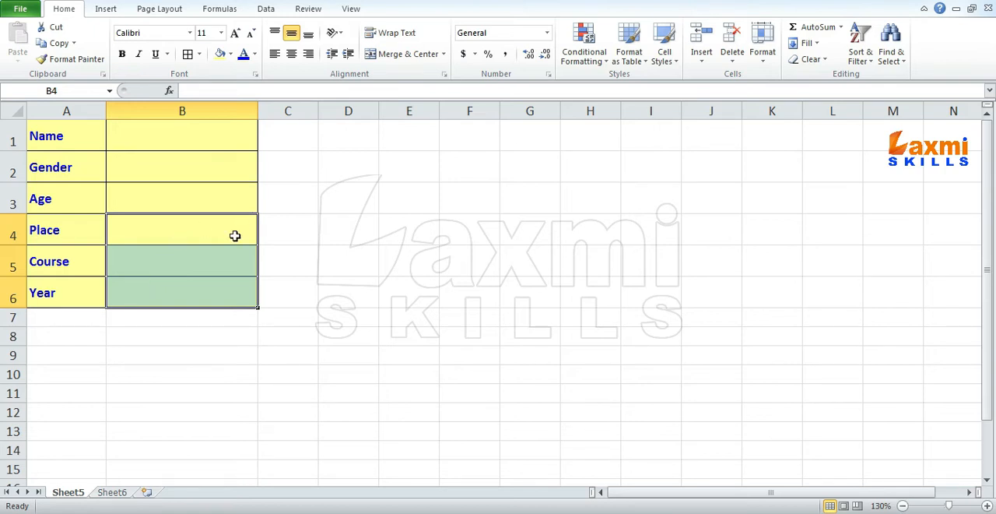
# - Examine the Place, Course and Year source lists on Sheet6, and return to the Place entry cell of the form on Sheet5
pyautogui.click(113, 491)
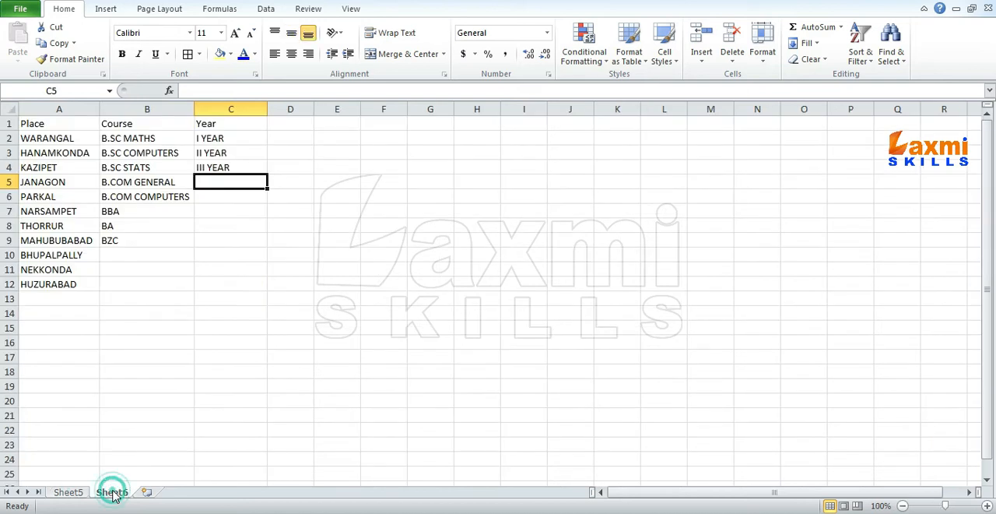
pyautogui.click(119, 166)
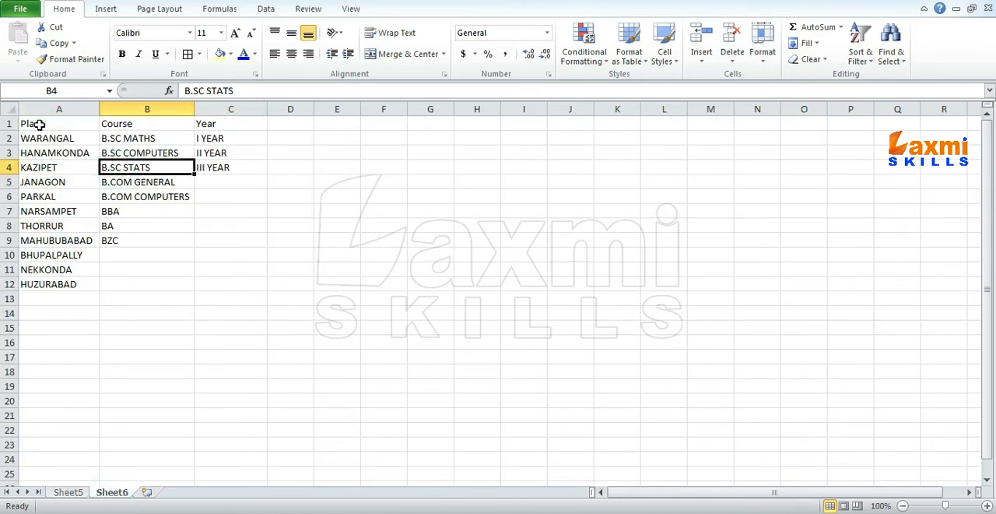
pyautogui.moveTo(39, 121); pyautogui.dragTo(56, 284)
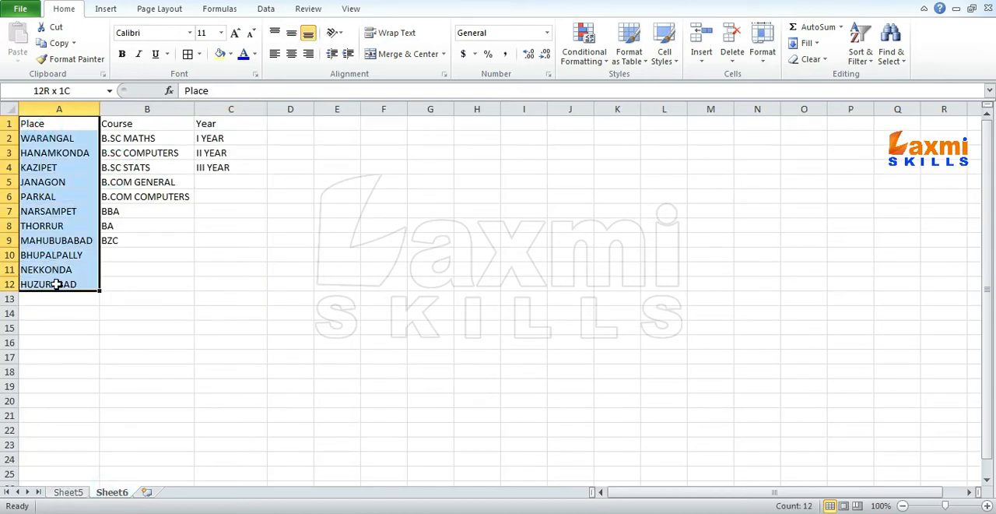
pyautogui.moveTo(145, 124); pyautogui.dragTo(138, 236)
pyautogui.moveTo(209, 125); pyautogui.dragTo(223, 165)
pyautogui.moveTo(51, 124); pyautogui.dragTo(43, 282)
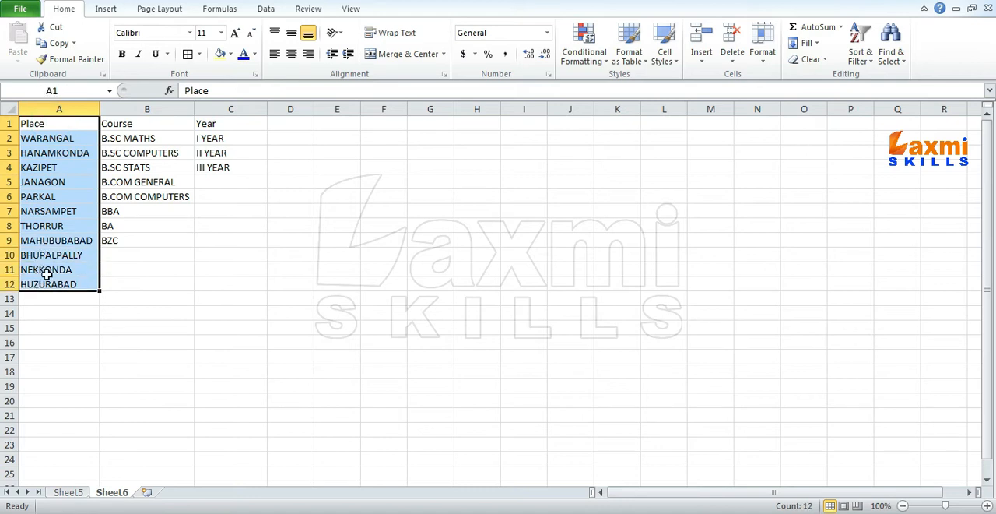
pyautogui.click(74, 211)
pyautogui.click(68, 492)
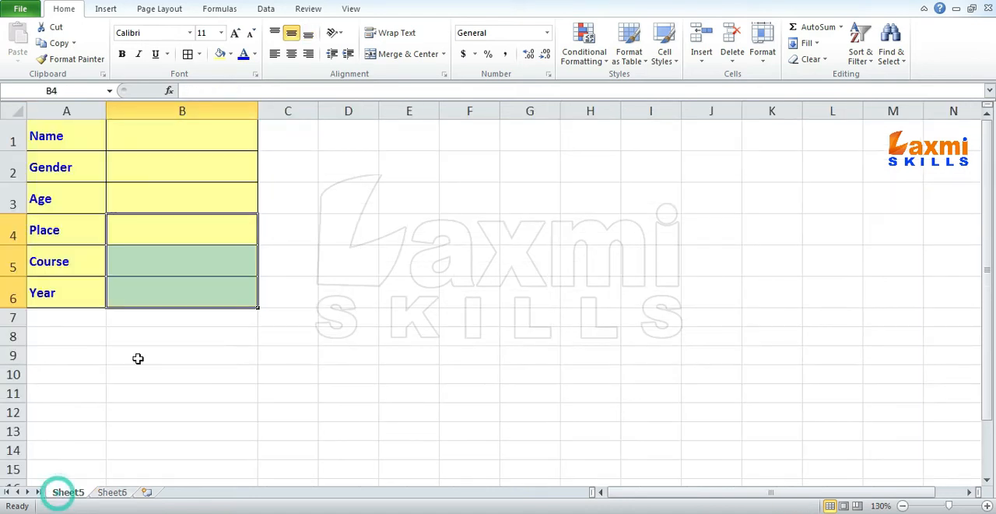
pyautogui.click(187, 232)
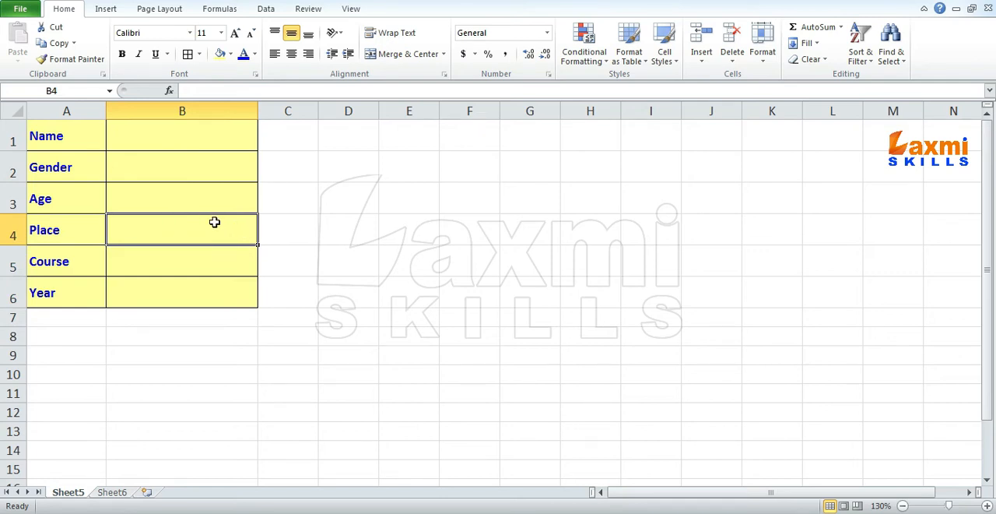
# - Convert the Place list in A1:A12 on Sheet6 into a table with headers
pyautogui.click(111, 491)
pyautogui.moveTo(49, 125); pyautogui.dragTo(59, 284)
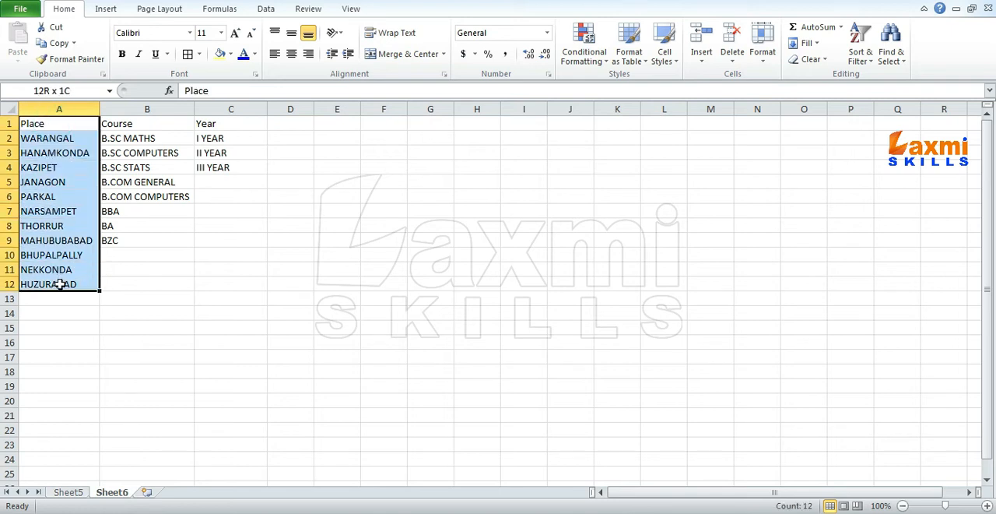
pyautogui.click(106, 10)
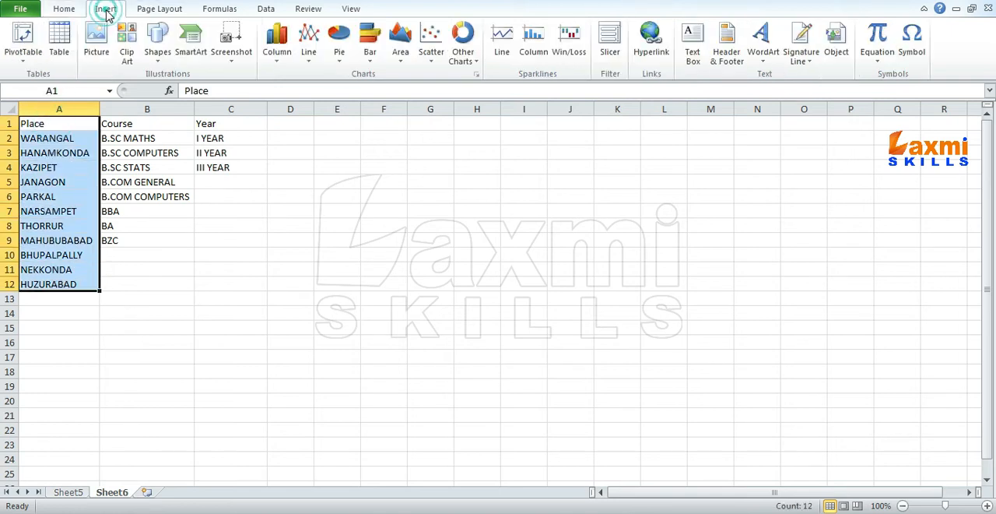
pyautogui.click(60, 45)
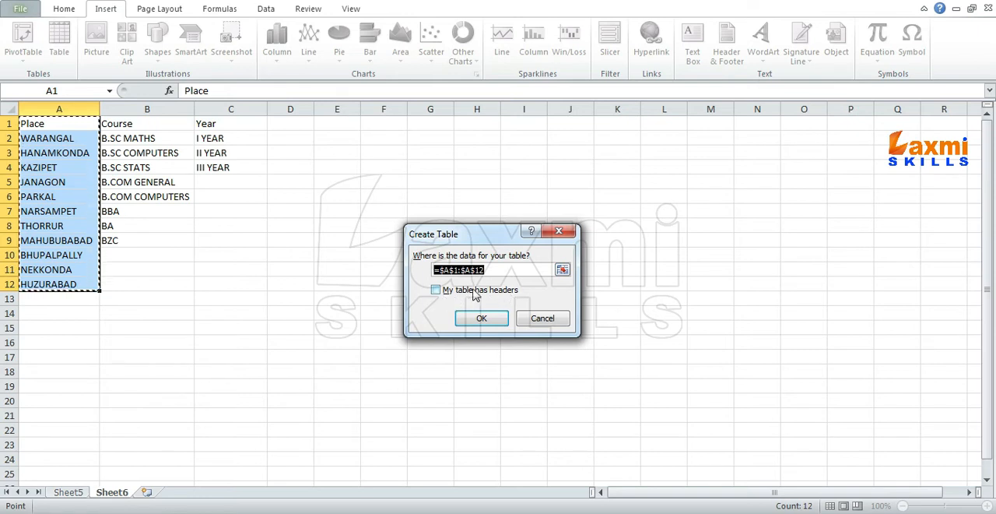
pyautogui.click(437, 291)
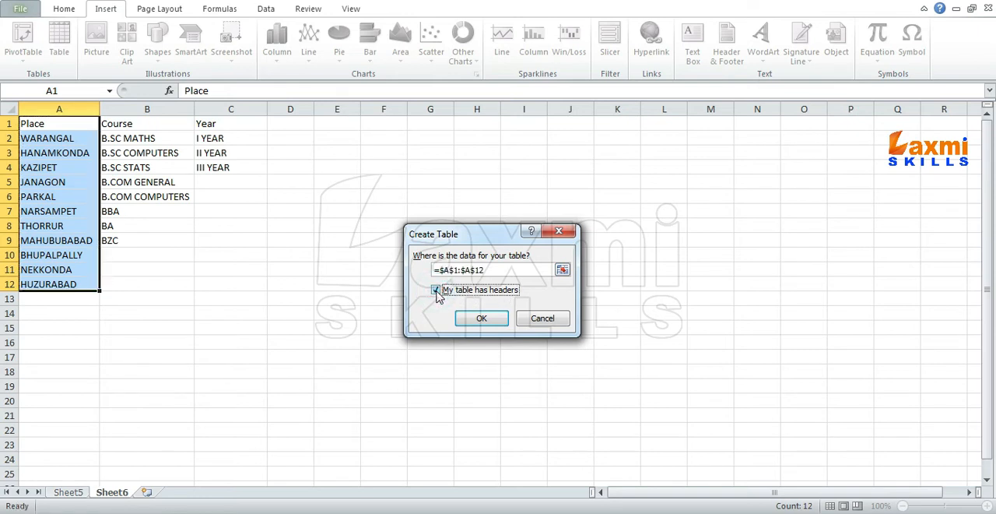
pyautogui.click(477, 318)
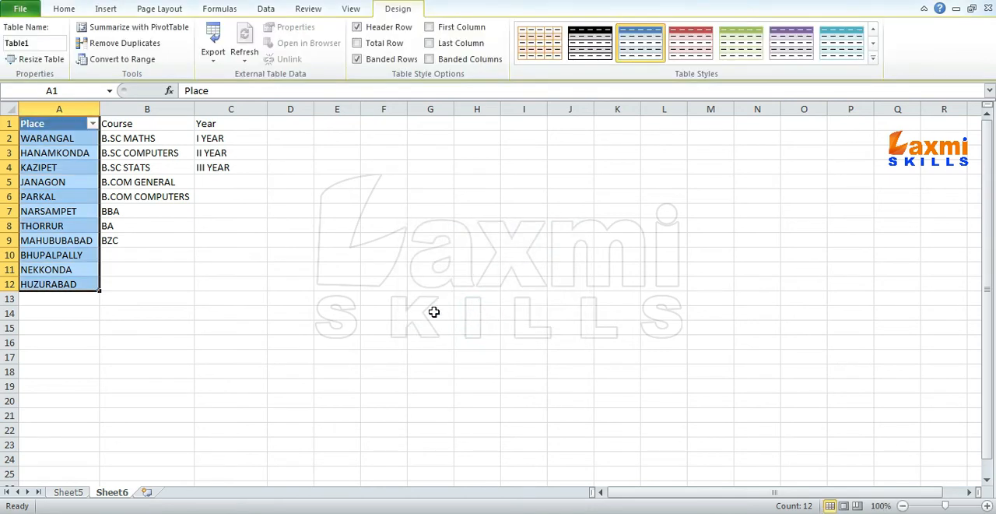
# - Convert the Course list in B1:B9 into a separate table with headers
pyautogui.moveTo(148, 123); pyautogui.dragTo(135, 238)
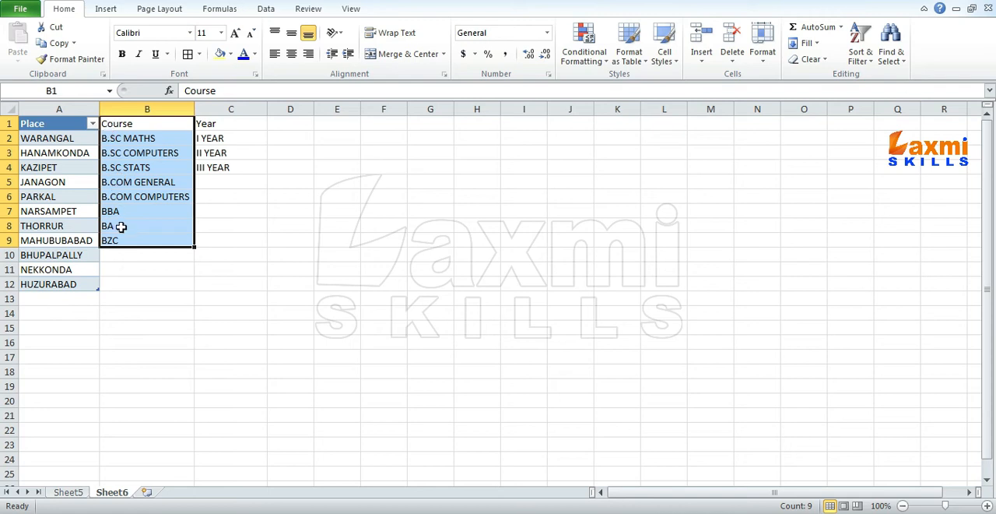
pyautogui.click(106, 10)
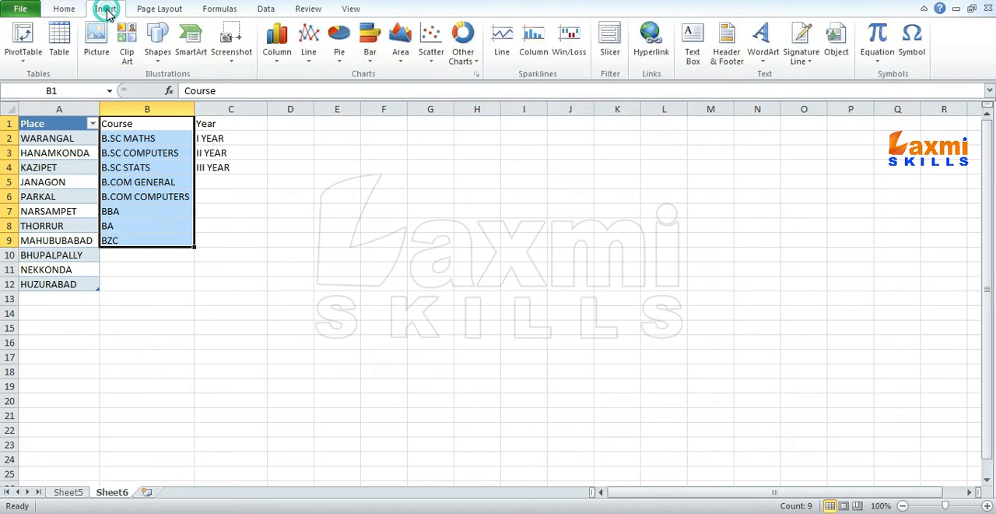
pyautogui.click(59, 48)
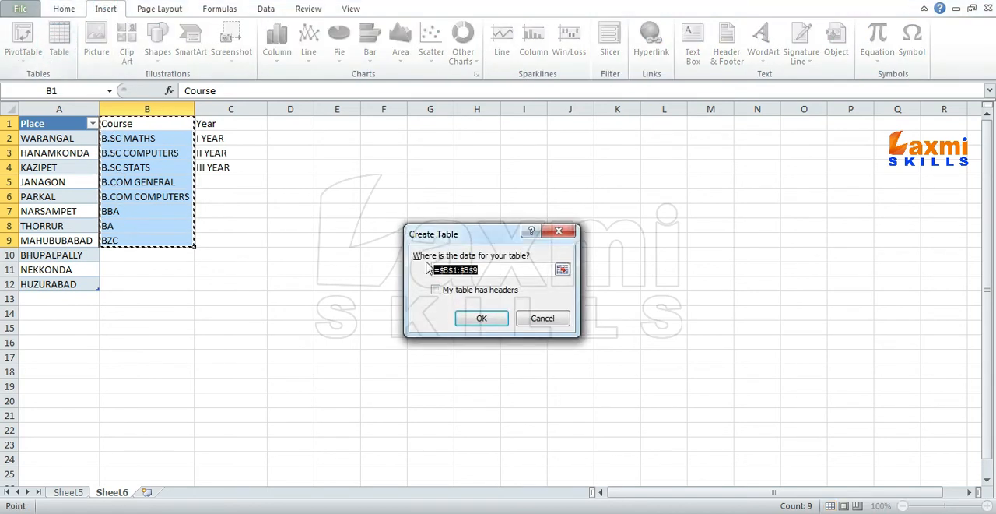
pyautogui.click(439, 291)
pyautogui.click(478, 317)
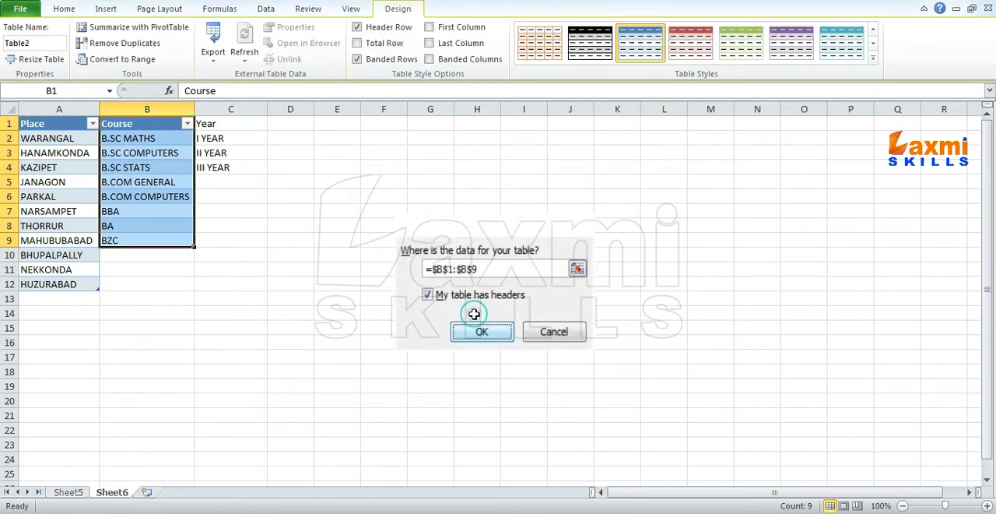
# - Convert the Year list in C1:C4 into its own table with headers
pyautogui.moveTo(222, 125); pyautogui.dragTo(218, 166)
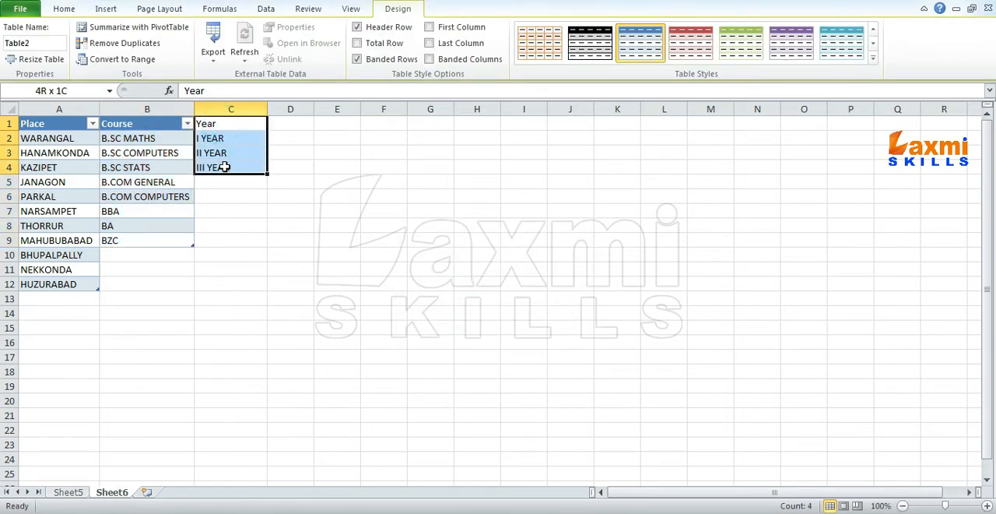
pyautogui.click(106, 9)
pyautogui.click(59, 43)
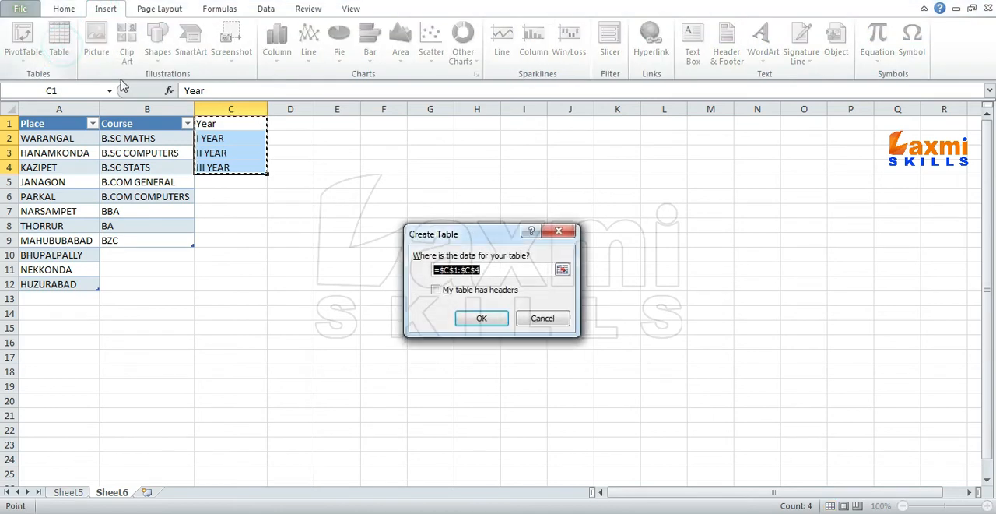
pyautogui.click(455, 291)
pyautogui.click(482, 319)
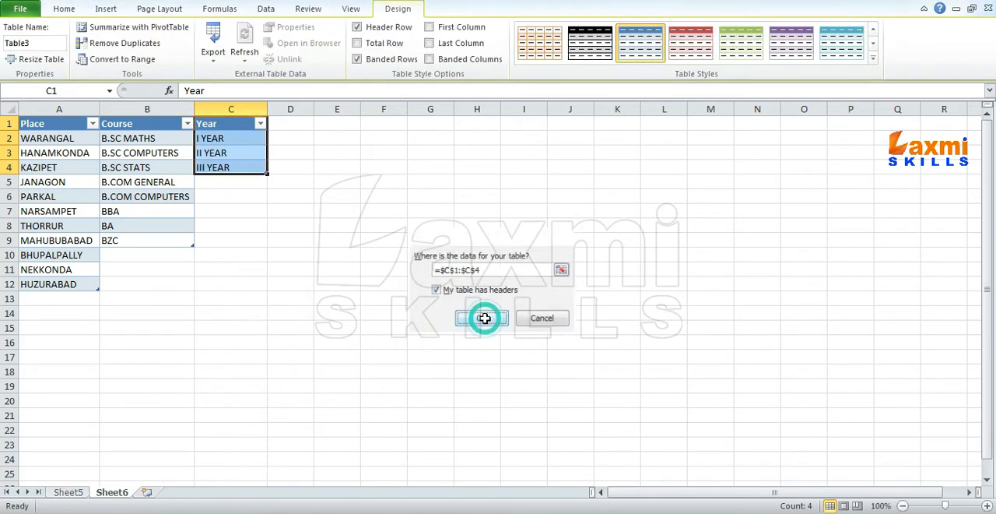
pyautogui.click(150, 206)
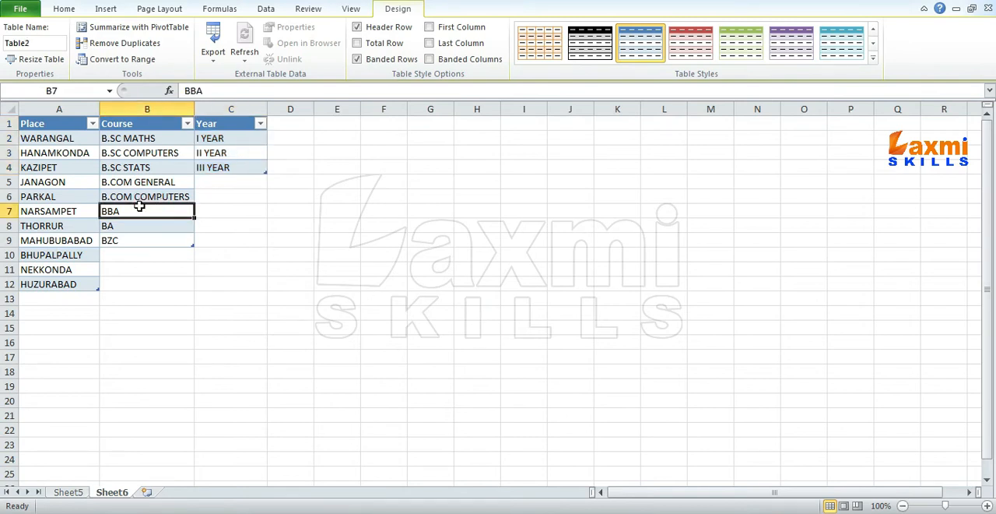
# - Name the Place entries in A2:A12 on Sheet6 as the range PLACE
pyautogui.click(69, 492)
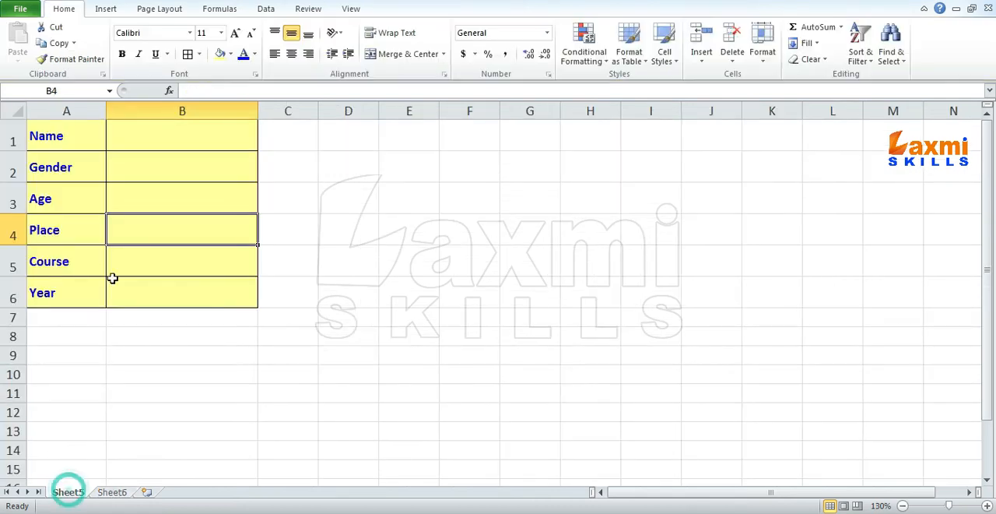
pyautogui.click(112, 492)
pyautogui.moveTo(47, 141); pyautogui.dragTo(39, 286)
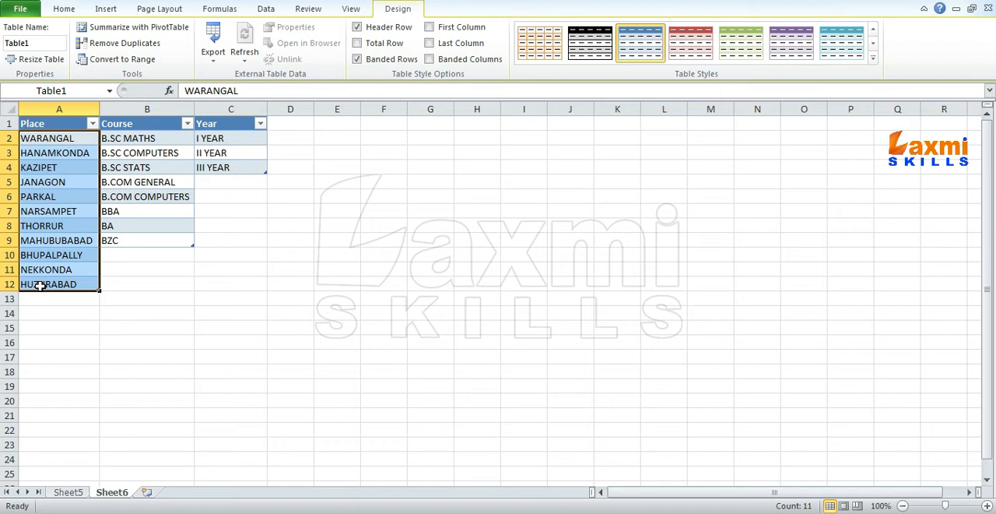
pyautogui.click(56, 181)
pyautogui.moveTo(55, 138); pyautogui.dragTo(55, 285)
pyautogui.click(76, 90)
pyautogui.write('PLACE')
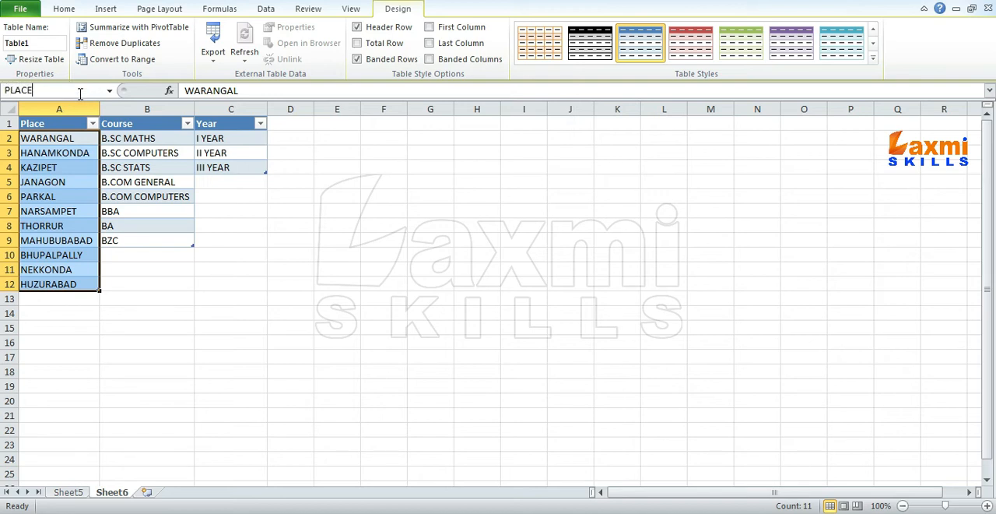
pyautogui.press('Return')
# - Name the Course entries in B2:B9 as the range COURSE
pyautogui.moveTo(139, 139); pyautogui.dragTo(133, 241)
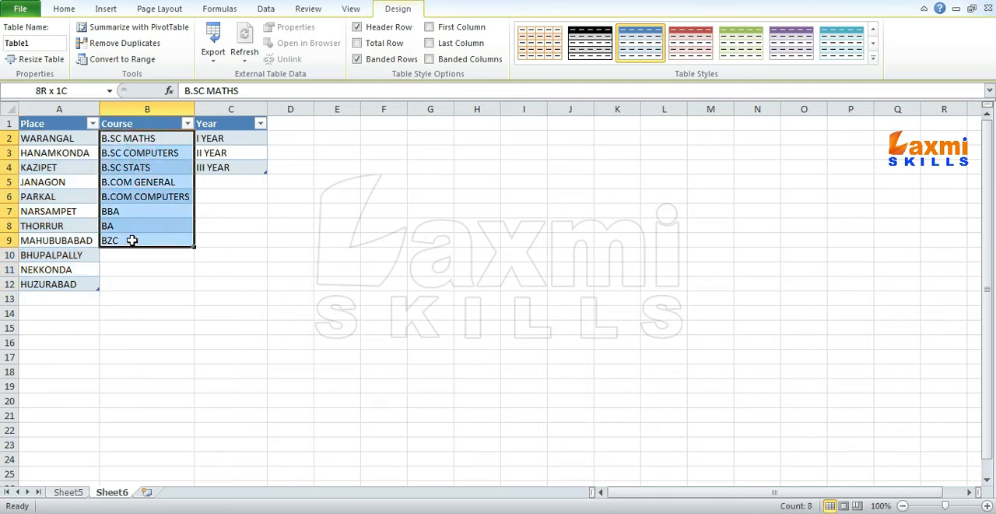
pyautogui.click(77, 92)
pyautogui.write('COURSE')
pyautogui.press('Return')
# - Name the Year entries in C2:C4 as the range YEAR
pyautogui.moveTo(223, 138); pyautogui.dragTo(224, 167)
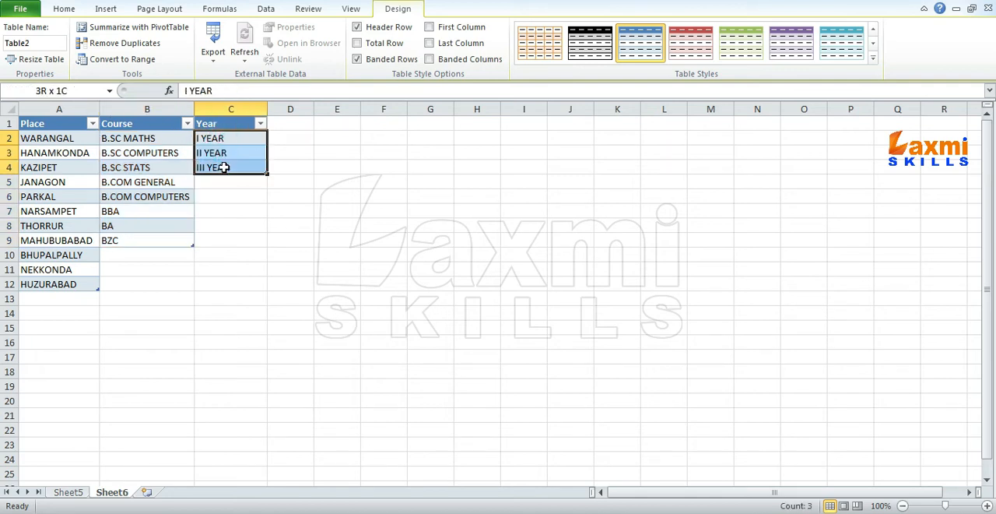
pyautogui.click(74, 93)
pyautogui.write('YEAR')
pyautogui.press('Return')
# - Open the data validation settings for the Gender entry cell B2 on Sheet5, moving the dialog clear of the form
pyautogui.click(84, 494)
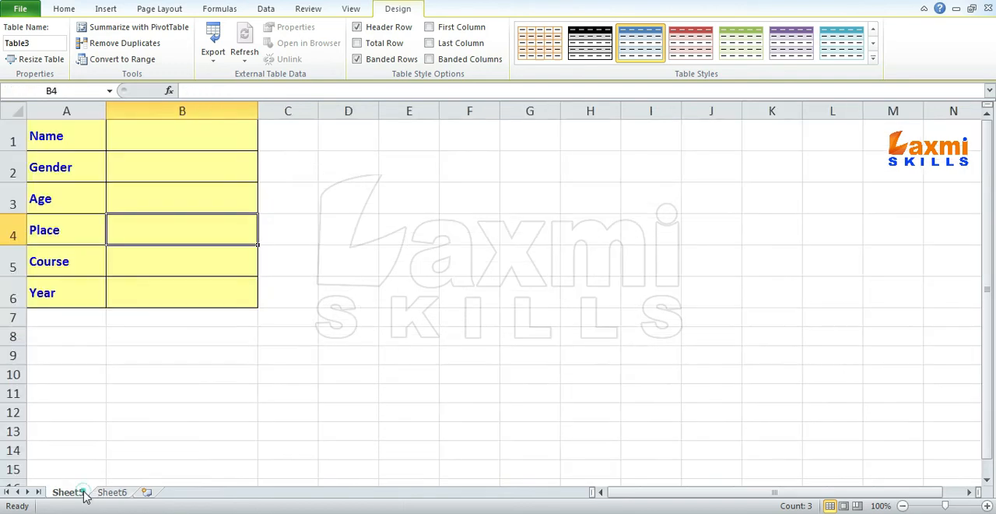
pyautogui.click(173, 176)
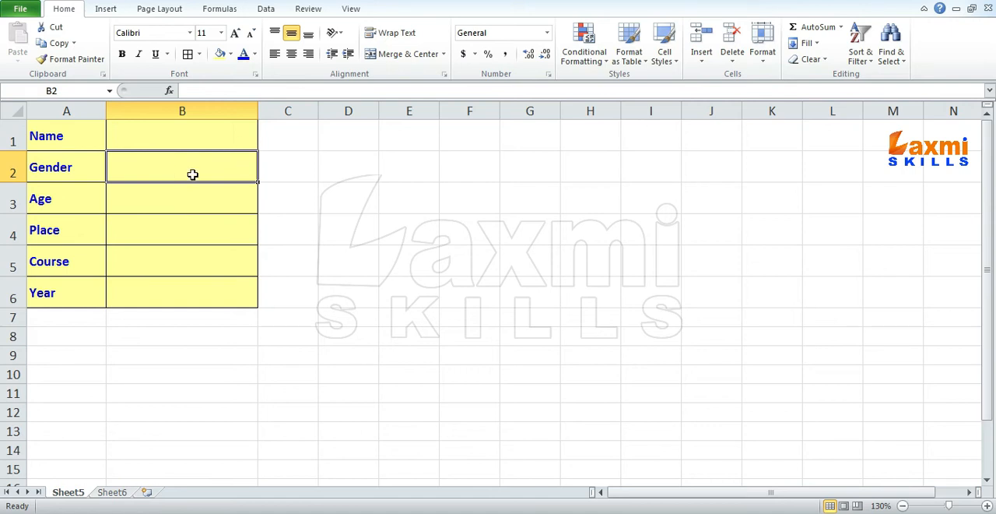
pyautogui.click(268, 9)
pyautogui.click(574, 61)
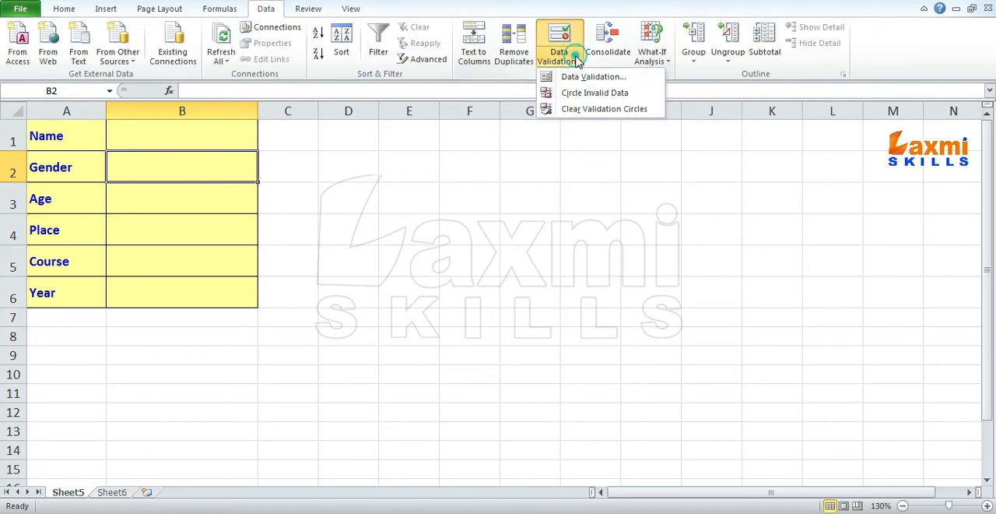
pyautogui.click(573, 76)
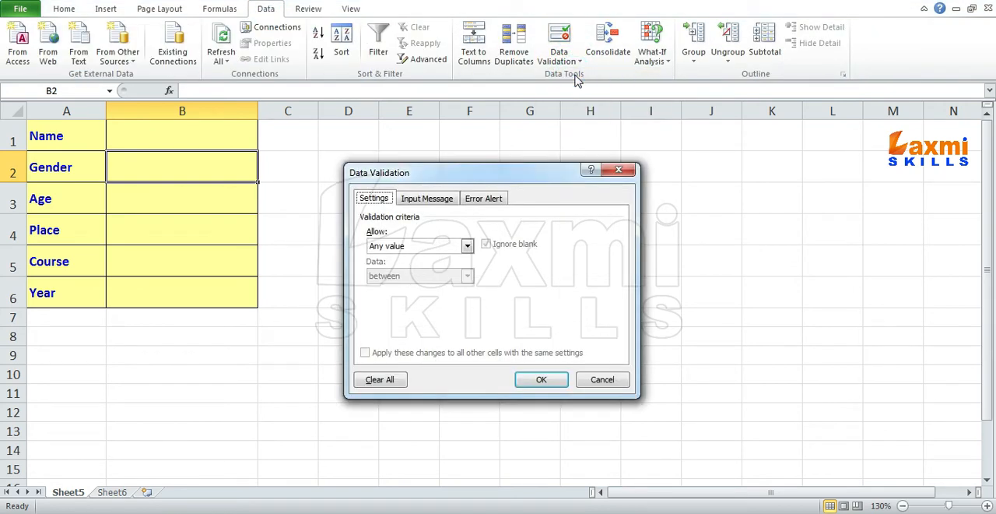
pyautogui.moveTo(481, 172); pyautogui.dragTo(553, 129)
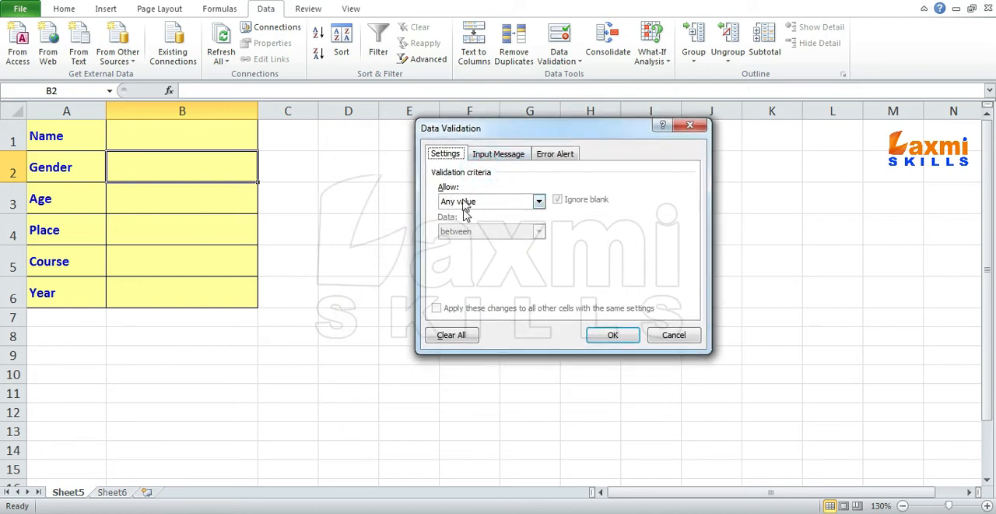
pyautogui.click(478, 204)
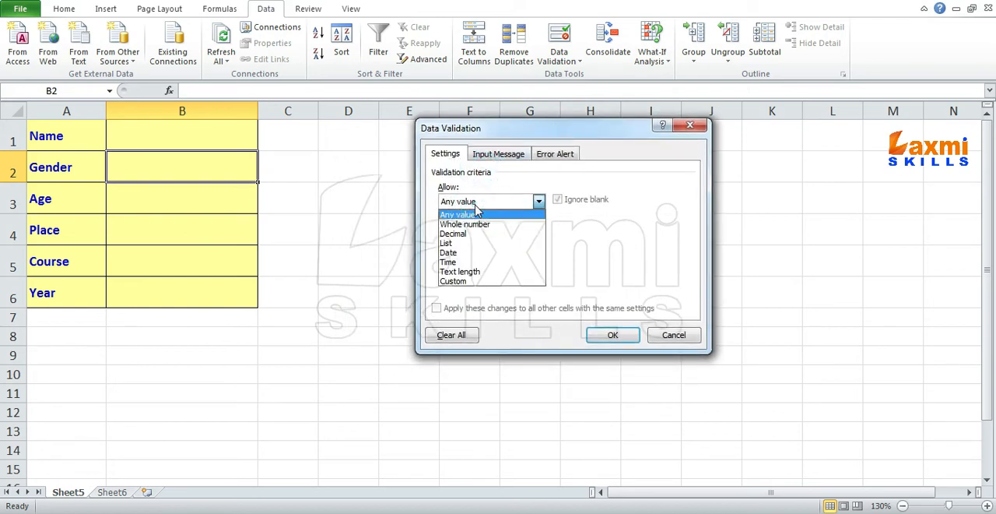
pyautogui.click(475, 280)
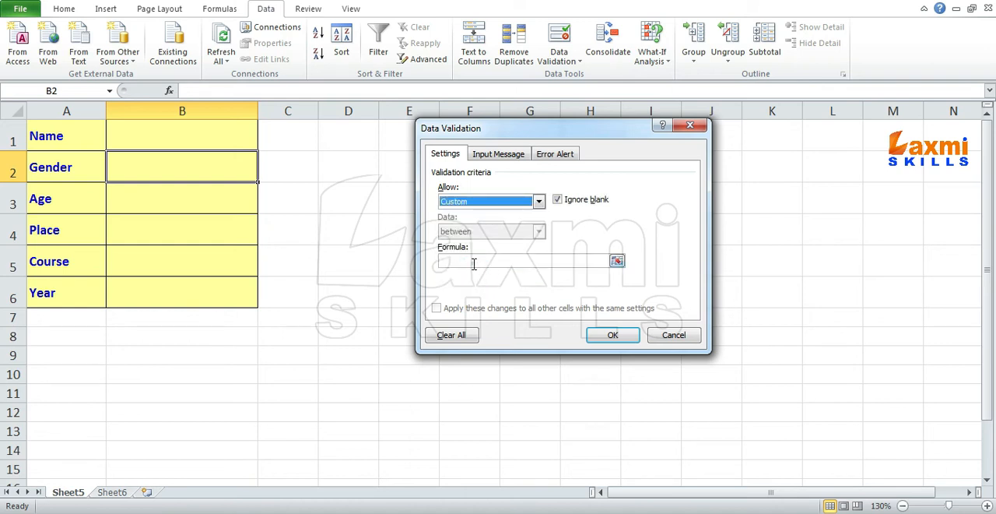
pyautogui.click(474, 264)
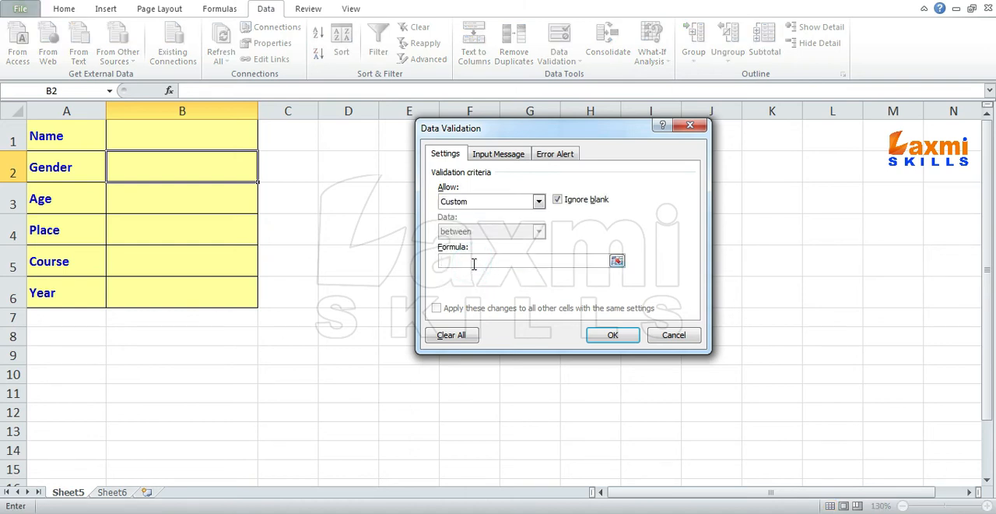
# - Restrict the Gender cell to a list with the source values MALE,FEMALE,OTHER
pyautogui.click(537, 202)
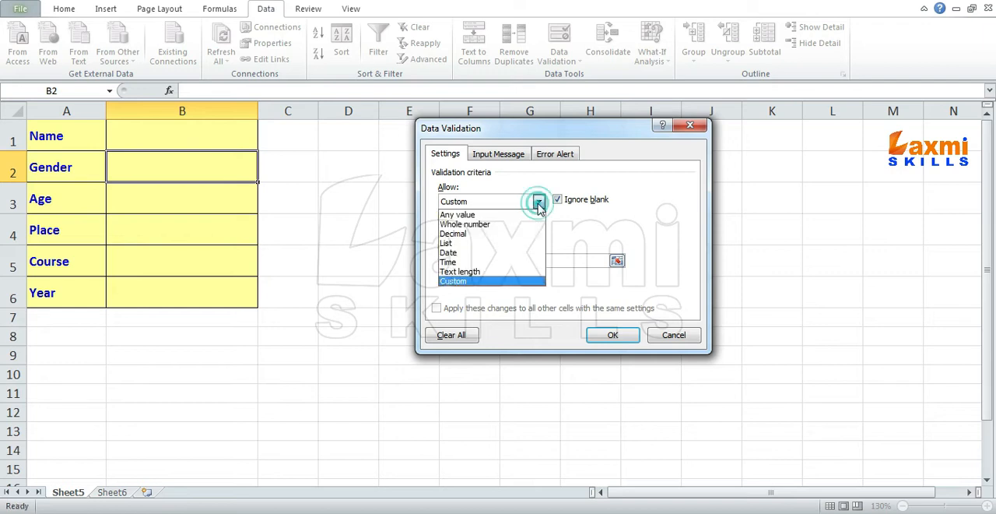
pyautogui.click(498, 243)
pyautogui.click(494, 262)
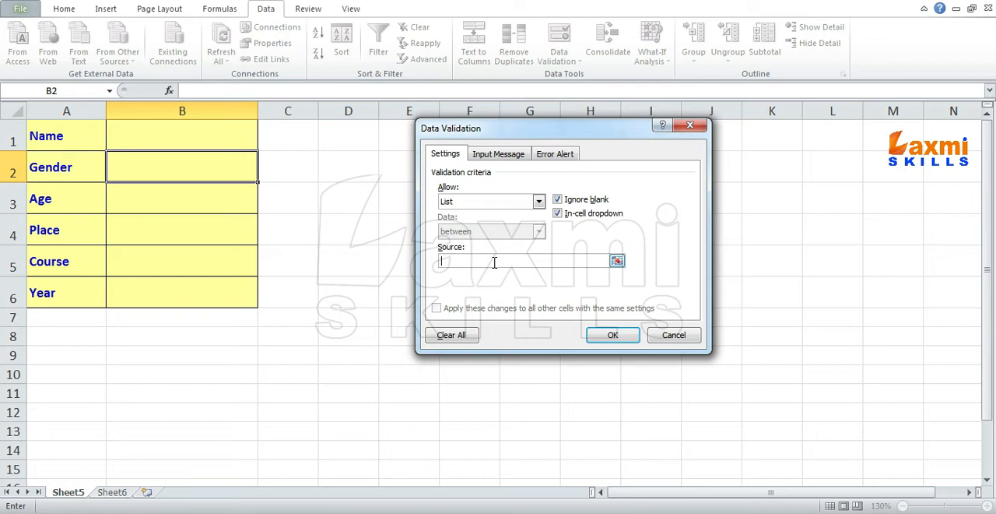
pyautogui.write('MALE,FEMALE,OTHER')
# - Turn off the Gender cell's input message and title its error alert "Invalid Gender"
pyautogui.click(491, 155)
pyautogui.click(437, 173)
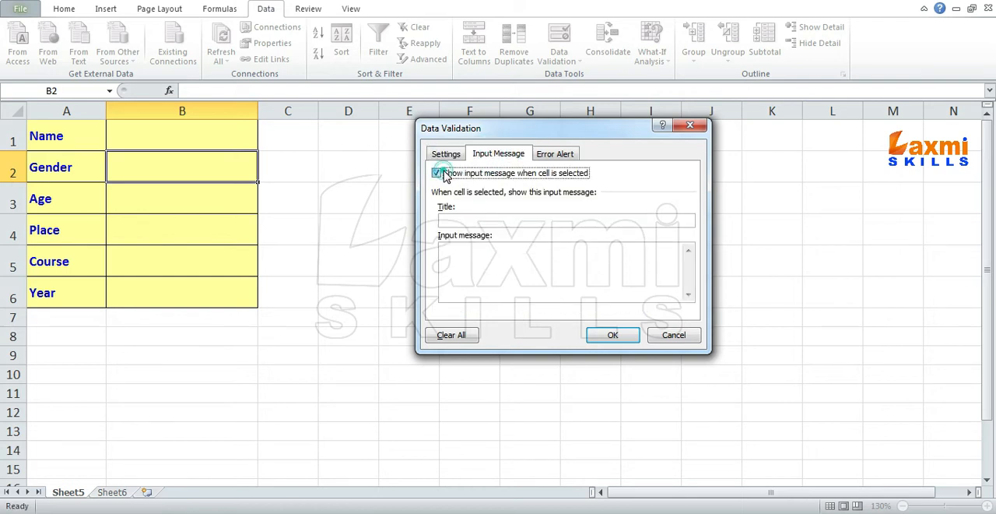
pyautogui.click(550, 155)
pyautogui.click(576, 221)
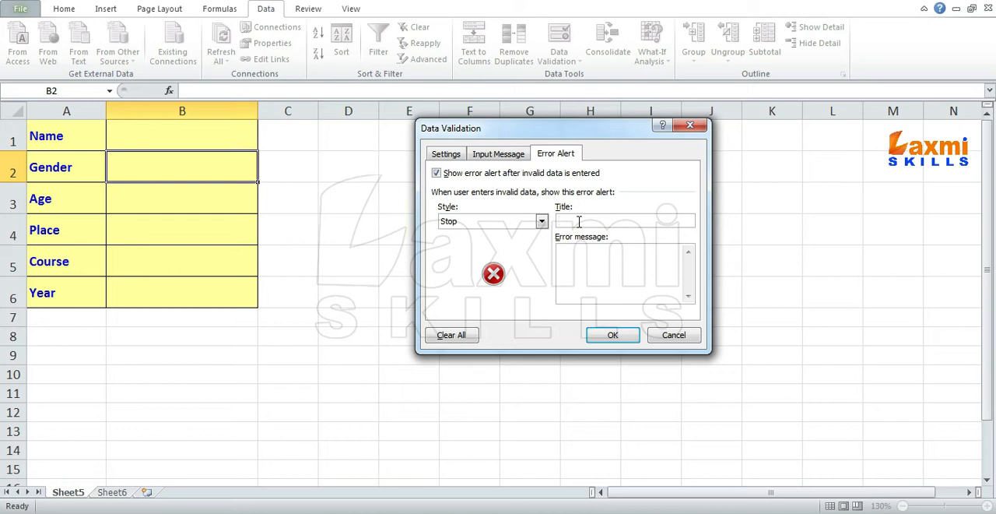
pyautogui.write('nvalid Gender')
# - Set the Gender error message to "Please Enter MALE or FEMALE or OTHER" and apply the validation
pyautogui.click(596, 274)
pyautogui.write('Please ')
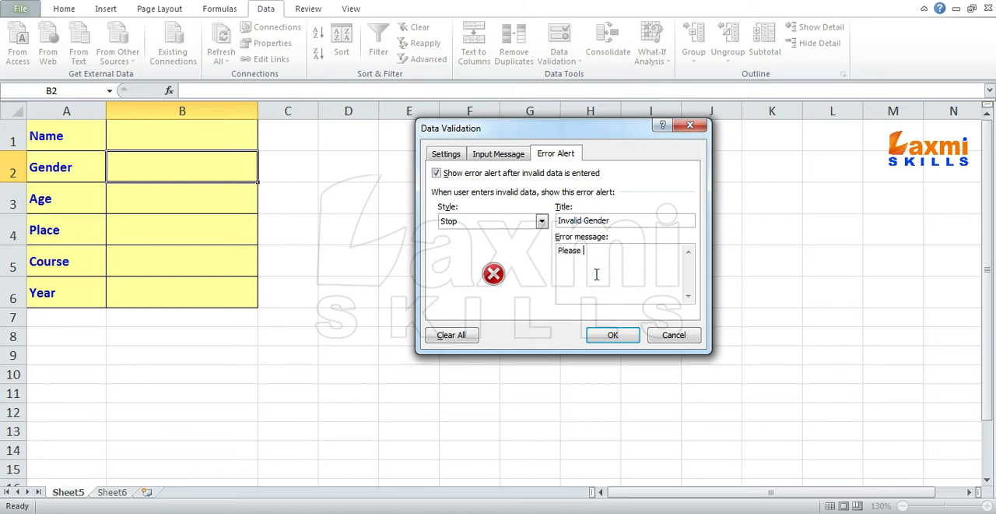
pyautogui.write('Enter MALE or FEMALE or ')
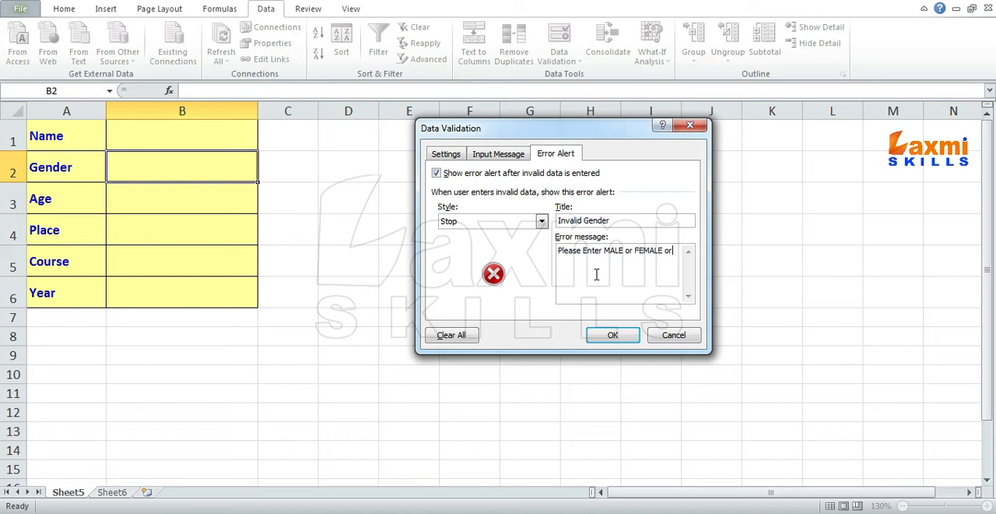
pyautogui.write('OTHER')
pyautogui.click(604, 336)
# - Test the Gender validation by viewing its drop-down choices and entering ssss, and cancel the invalid entry
pyautogui.click(198, 165)
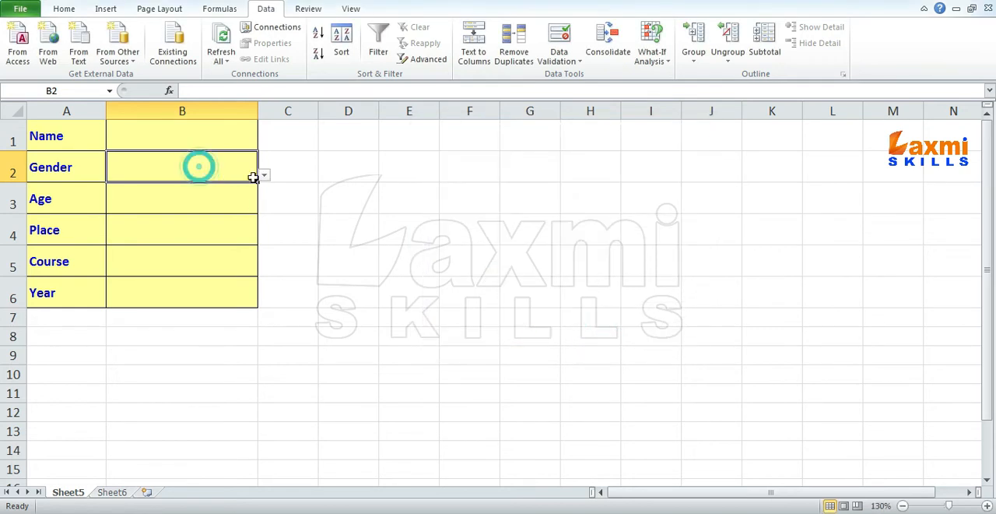
pyautogui.click(264, 176)
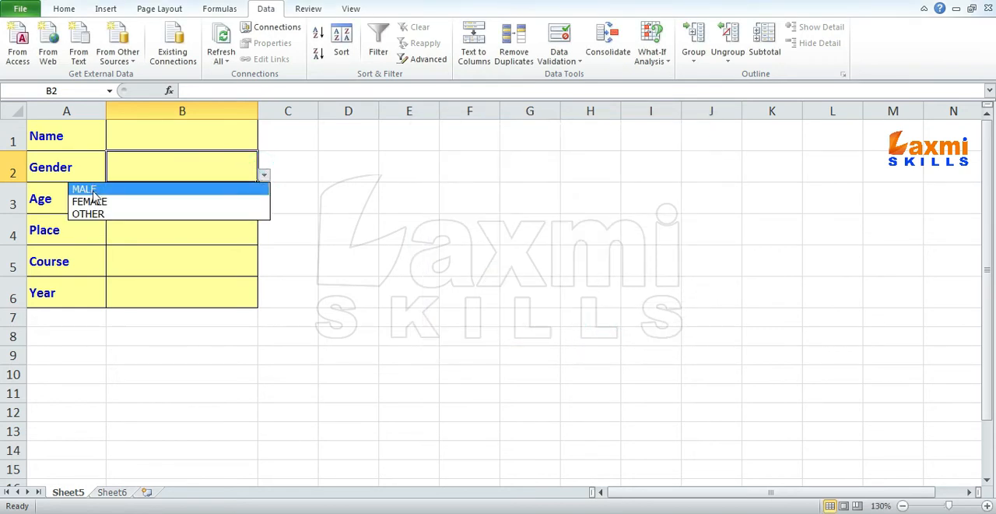
pyautogui.click(146, 163)
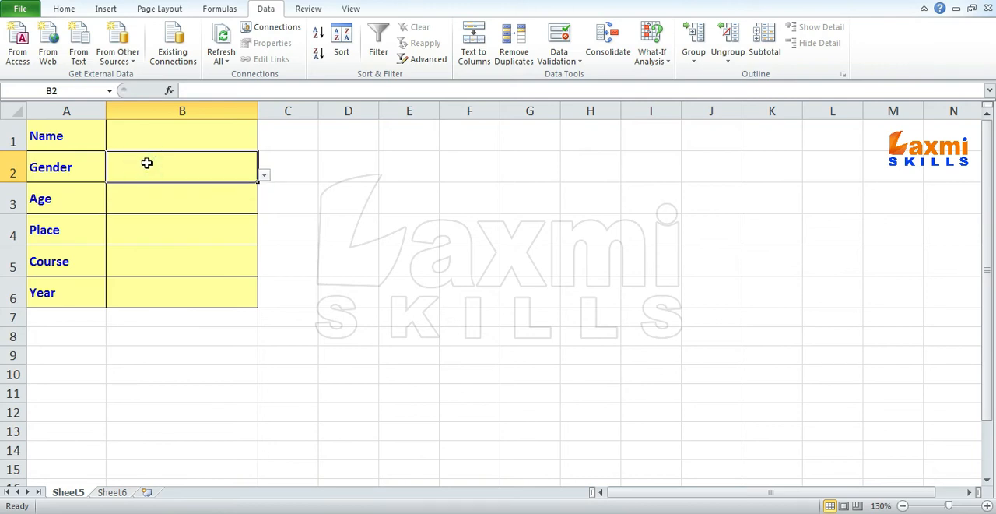
pyautogui.write('ssss')
pyautogui.press('Return')
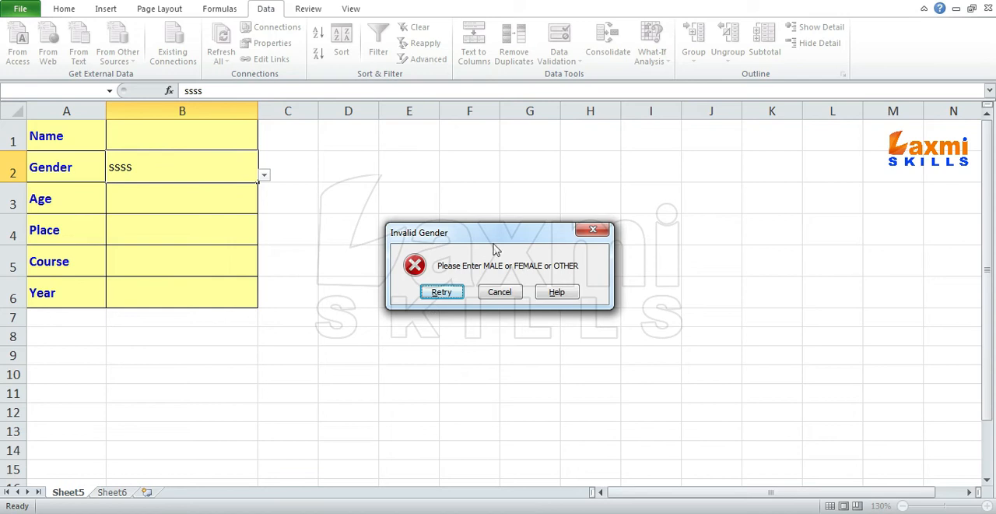
pyautogui.click(506, 295)
# - Review the Place entries in A2:A12 on Sheet6 and return to the Place entry cell B4 on Sheet5
pyautogui.click(195, 235)
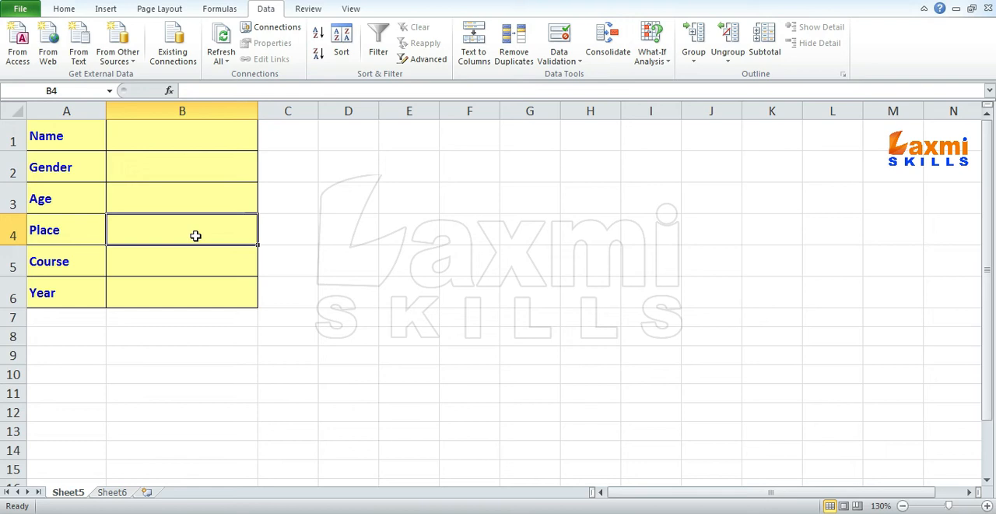
pyautogui.click(112, 492)
pyautogui.moveTo(40, 137); pyautogui.dragTo(34, 285)
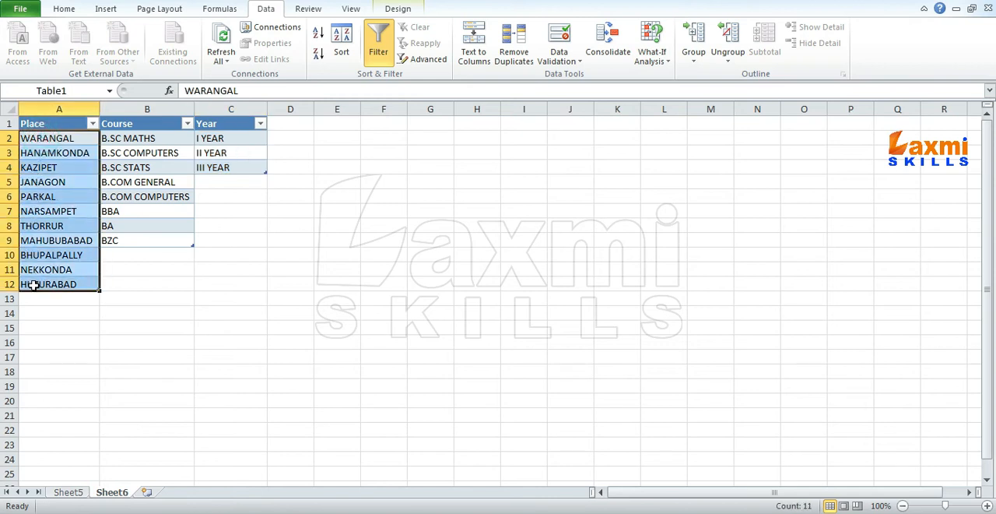
pyautogui.moveTo(49, 137); pyautogui.dragTo(56, 282)
pyautogui.click(67, 492)
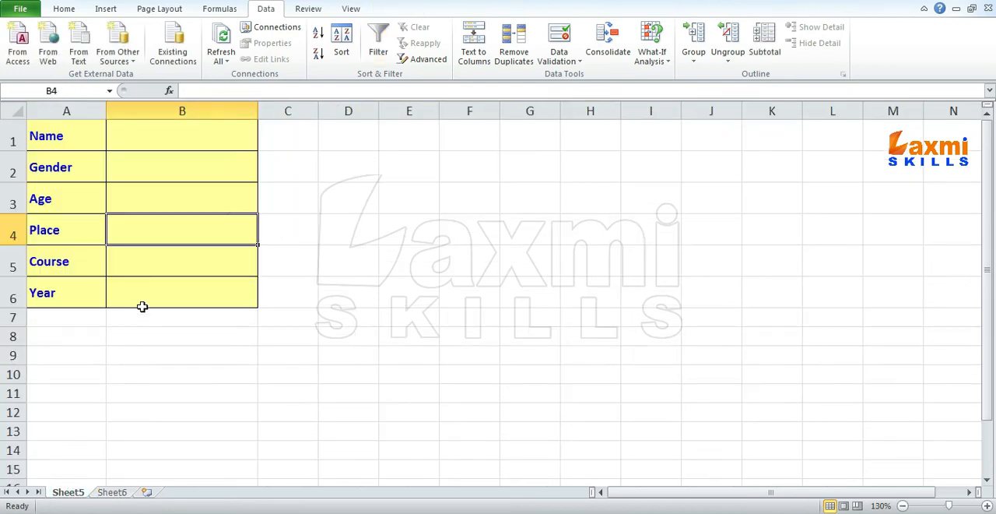
pyautogui.click(111, 496)
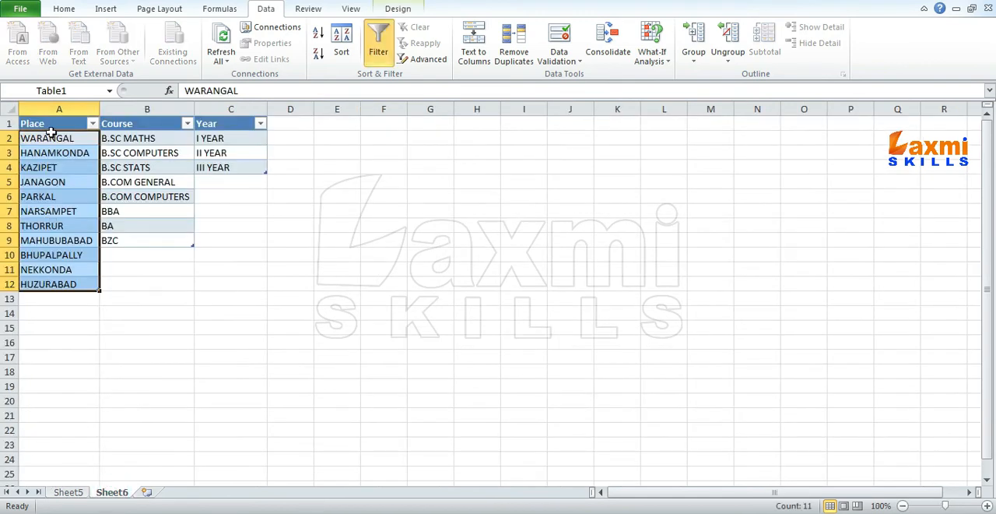
pyautogui.click(70, 491)
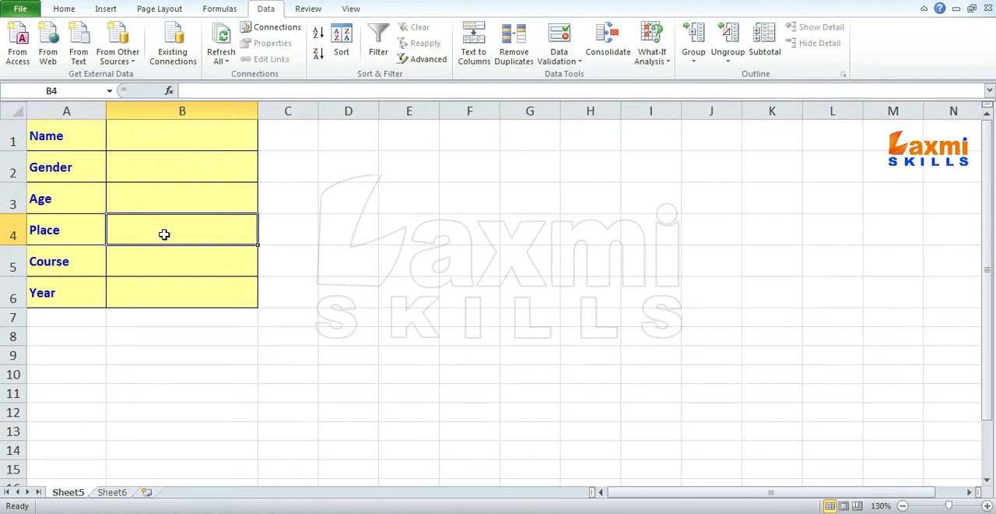
# - Restrict the Place cell B4 to a list with the source =place
pyautogui.click(553, 49)
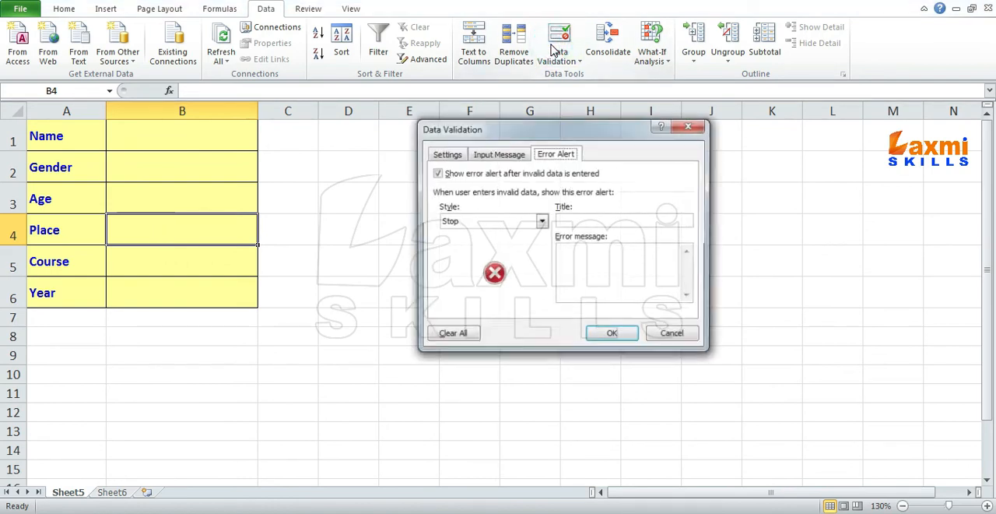
pyautogui.click(444, 154)
pyautogui.click(467, 201)
pyautogui.click(455, 243)
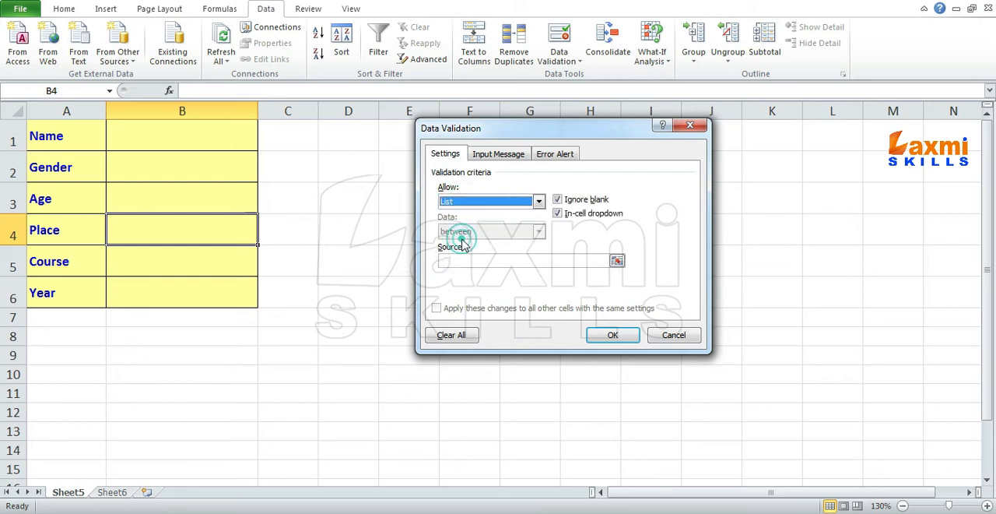
pyautogui.click(462, 261)
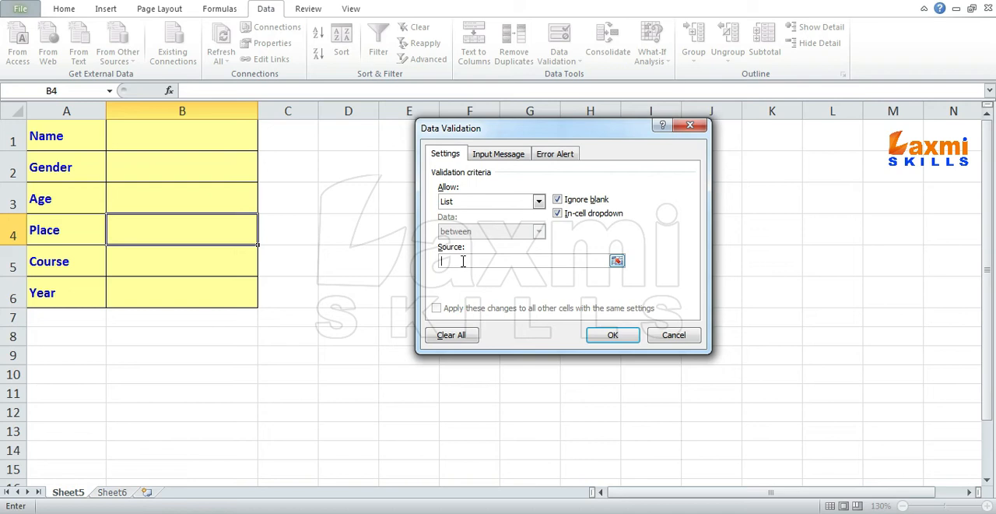
pyautogui.write('=place')
# - Turn off the Place cell's input message and title its error alert "Invalid Place"
pyautogui.click(520, 154)
pyautogui.click(486, 173)
pyautogui.click(556, 155)
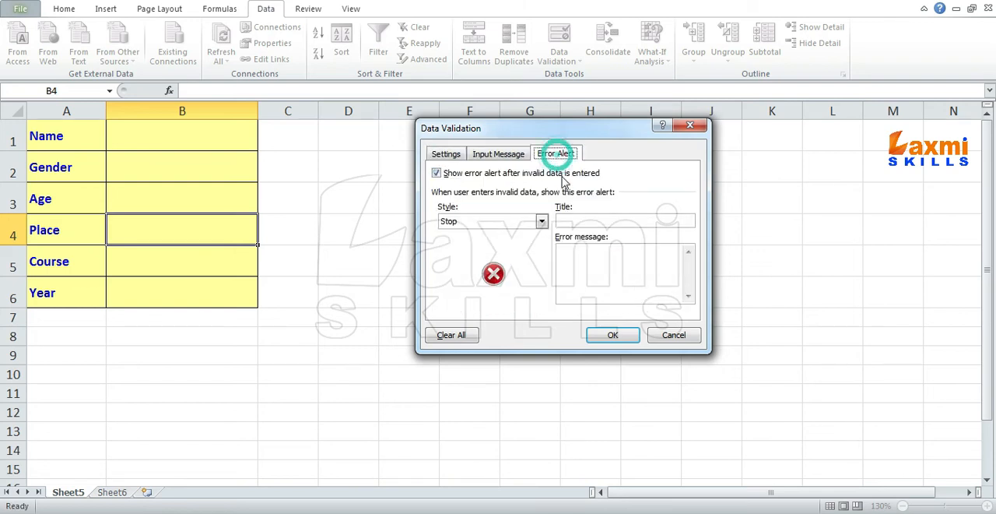
pyautogui.click(576, 218)
pyautogui.write('Inv')
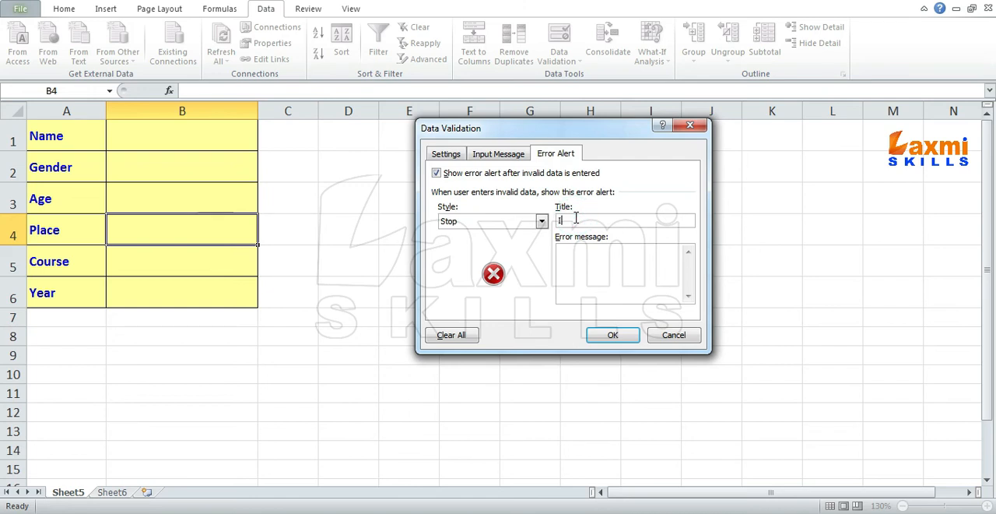
pyautogui.write('alid Place')
pyautogui.write('Place you ente')
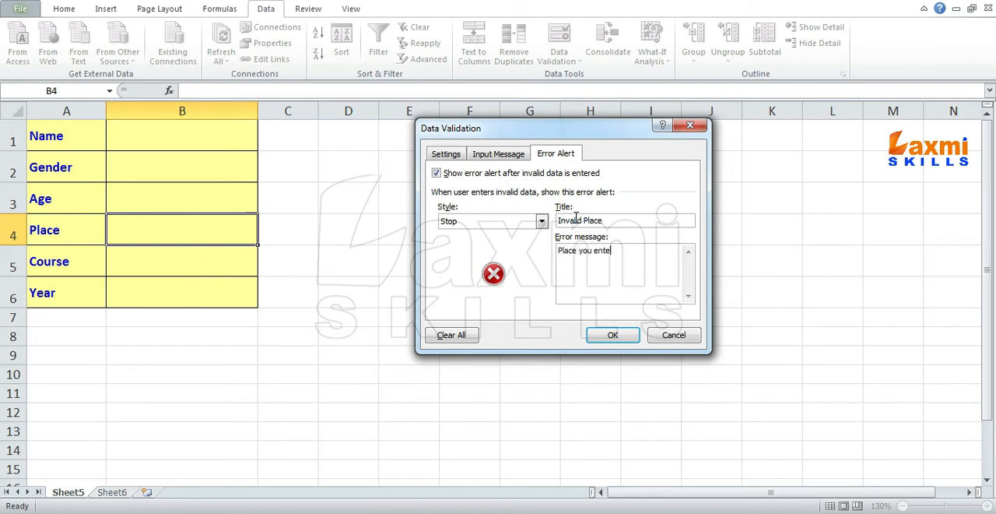
pyautogui.write('rd')
# - Set the Place error message to "Place you entered is invalid" and apply the validation
pyautogui.press('BackSpace')
pyautogui.press('BackSpace')
pyautogui.write('ed is invalid')
pyautogui.click(612, 336)
# - Examine the options offered by the Place drop-down list in B4
pyautogui.click(265, 238)
pyautogui.moveTo(265, 266)
pyautogui.mouseDown()
pyautogui.moveTo(263, 303)
pyautogui.moveTo(270, 269)
pyautogui.mouseUp()
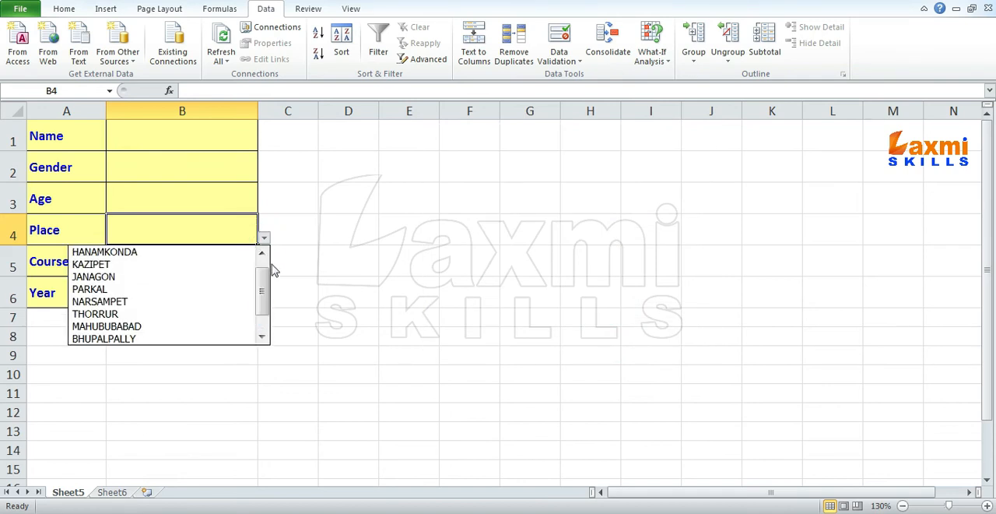
pyautogui.click(224, 230)
# - Restrict the Course cell B5 to a list with the source =course
pyautogui.click(207, 265)
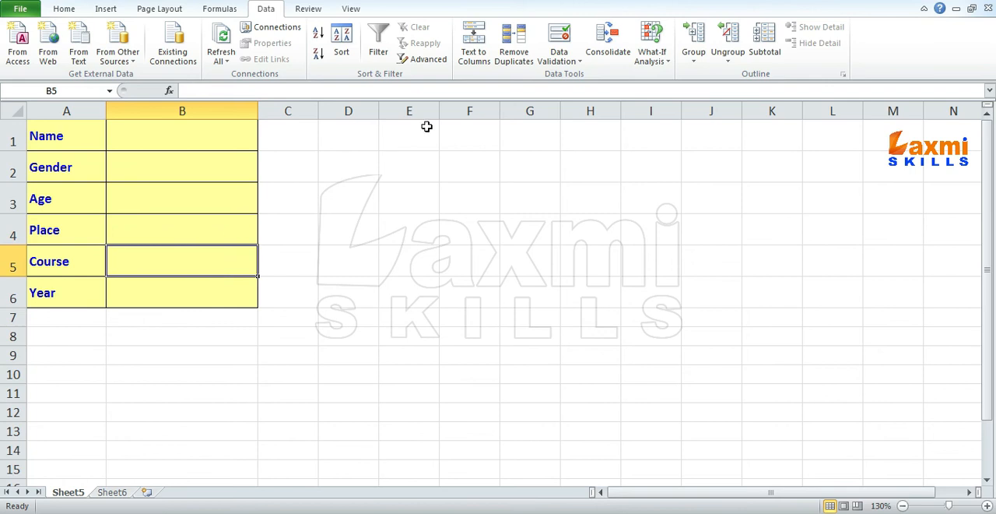
pyautogui.click(559, 39)
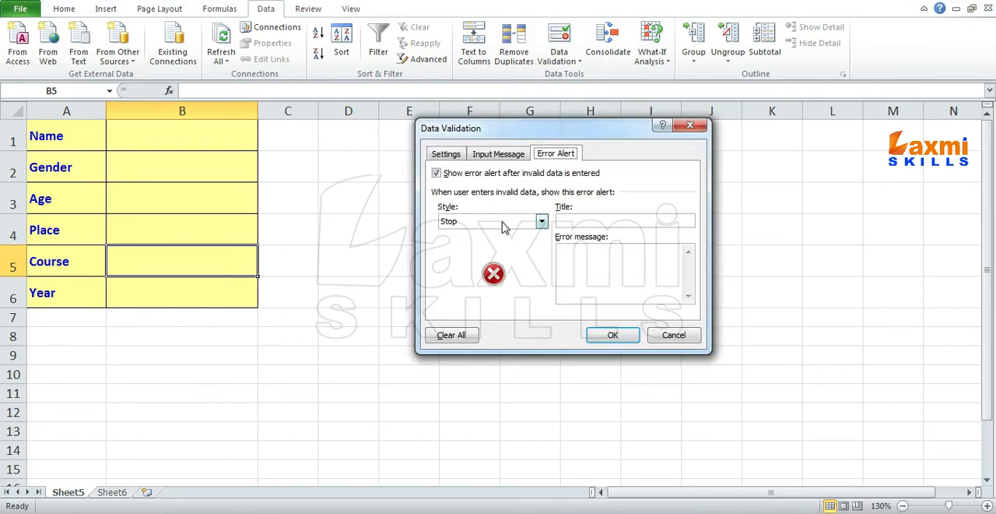
pyautogui.click(446, 154)
pyautogui.click(538, 201)
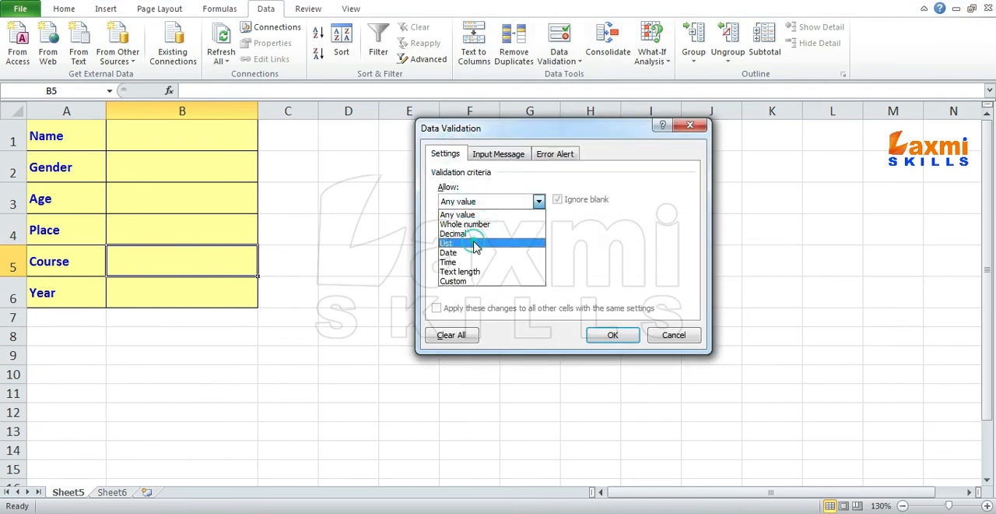
pyautogui.click(475, 244)
pyautogui.click(472, 260)
pyautogui.write('=courses')
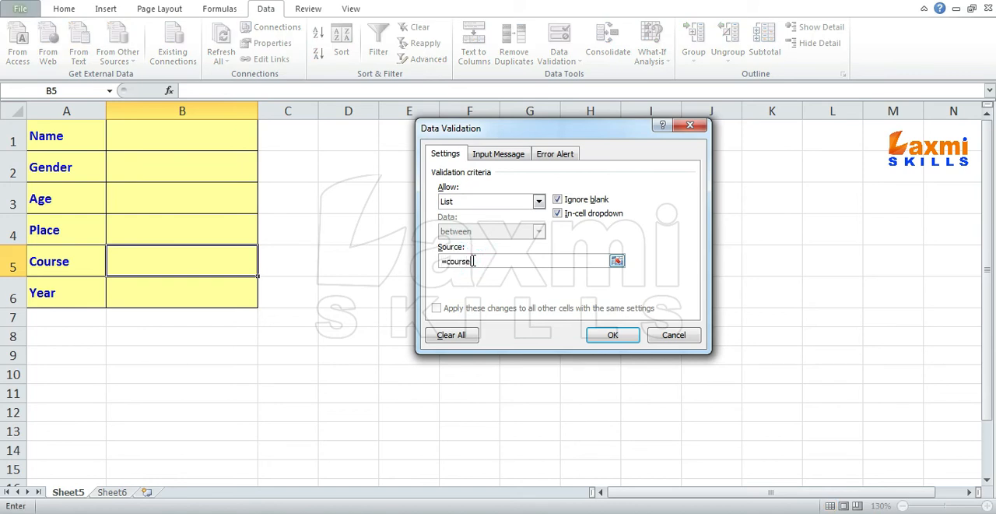
# - Turn off the Course cell's input message and title its error alert "Invalid Course"
pyautogui.click(506, 154)
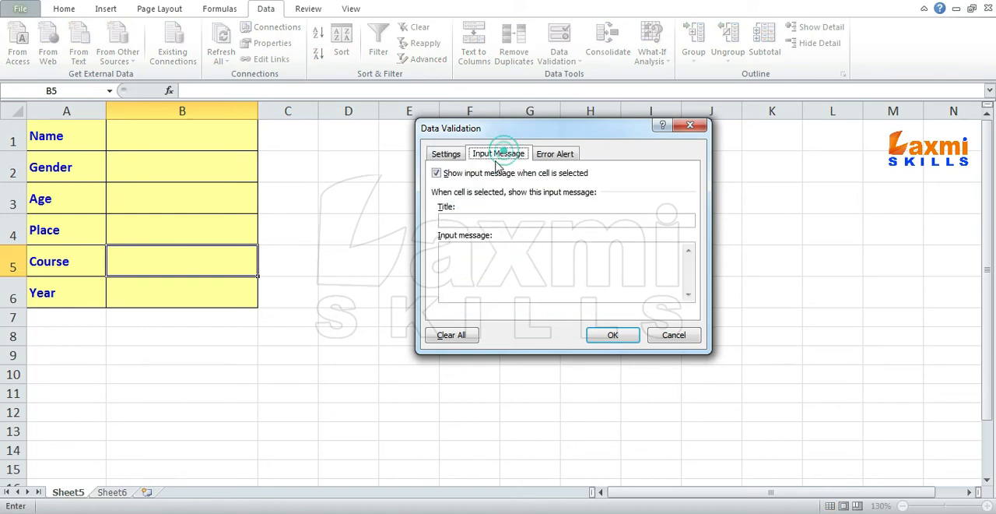
pyautogui.click(544, 155)
pyautogui.click(580, 219)
pyautogui.write('Invalid Course')
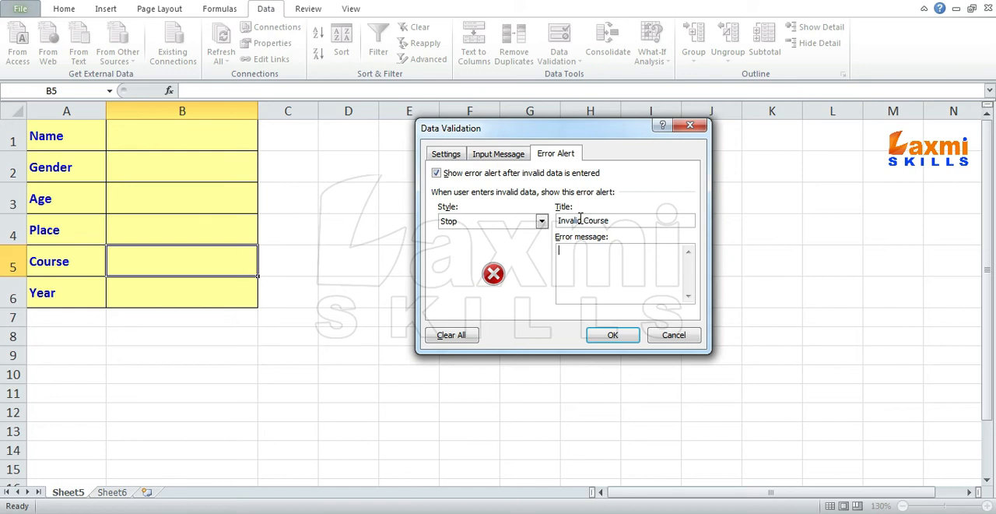
pyautogui.write('Course Not available')
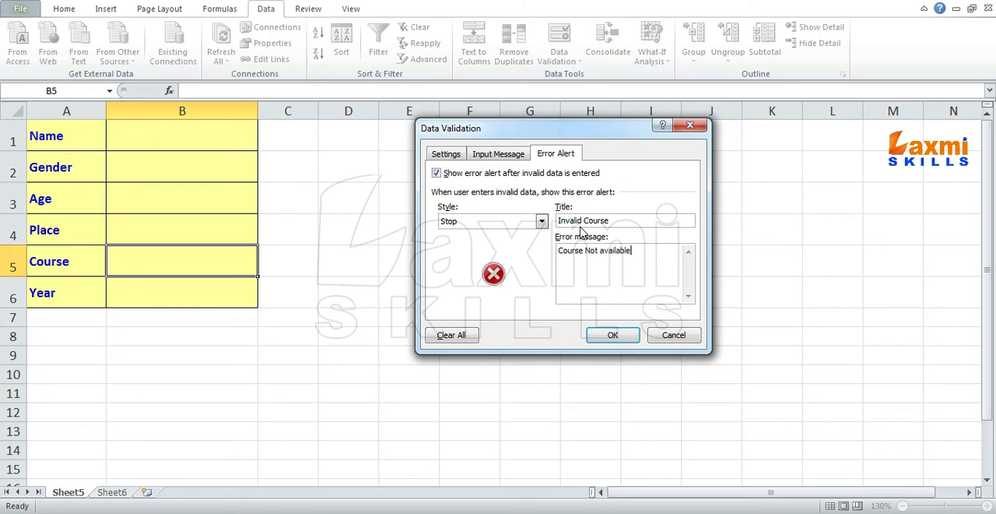
pyautogui.write(', Use Drop Down list to s')
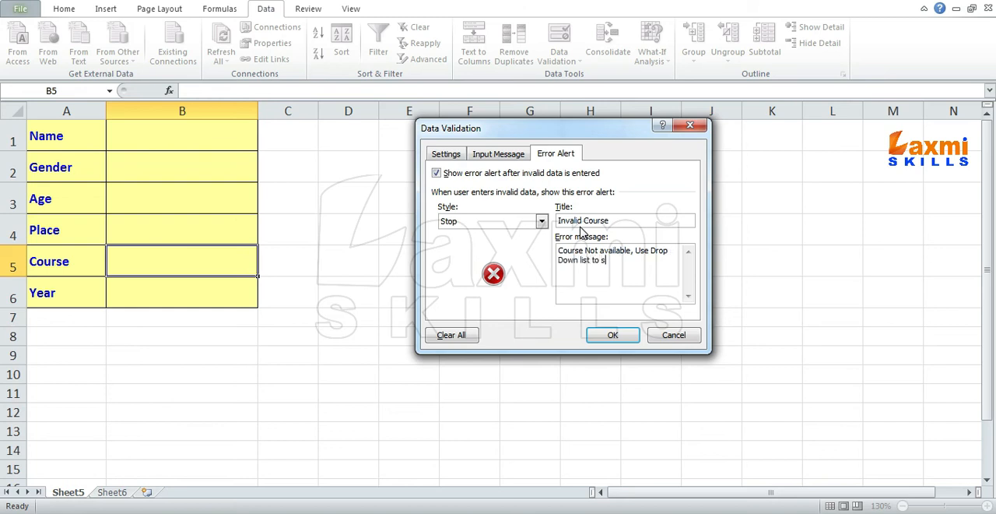
pyautogui.write('elect course.')
# - Apply the Course error message "Course Not available, Use Drop Down list to select course." and check the options in B5's drop-down list
pyautogui.click(614, 334)
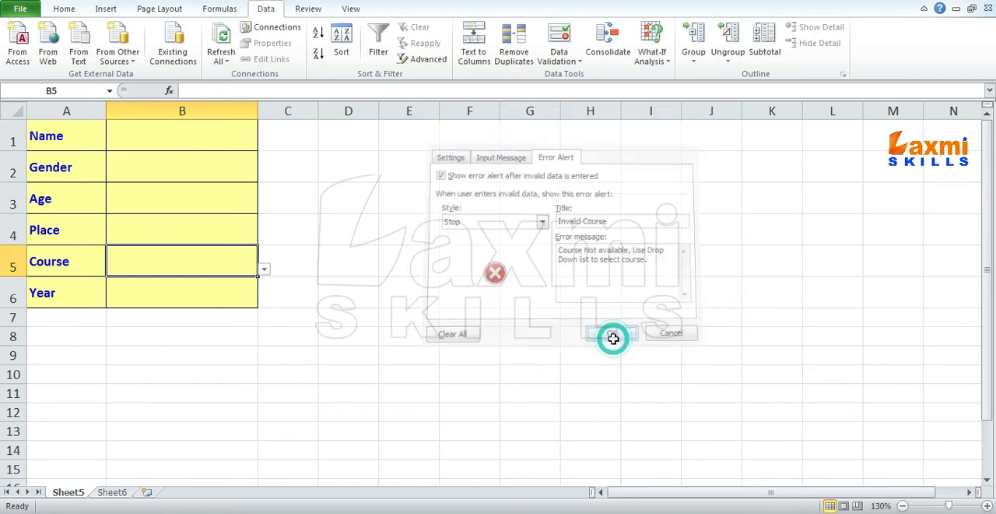
pyautogui.click(264, 270)
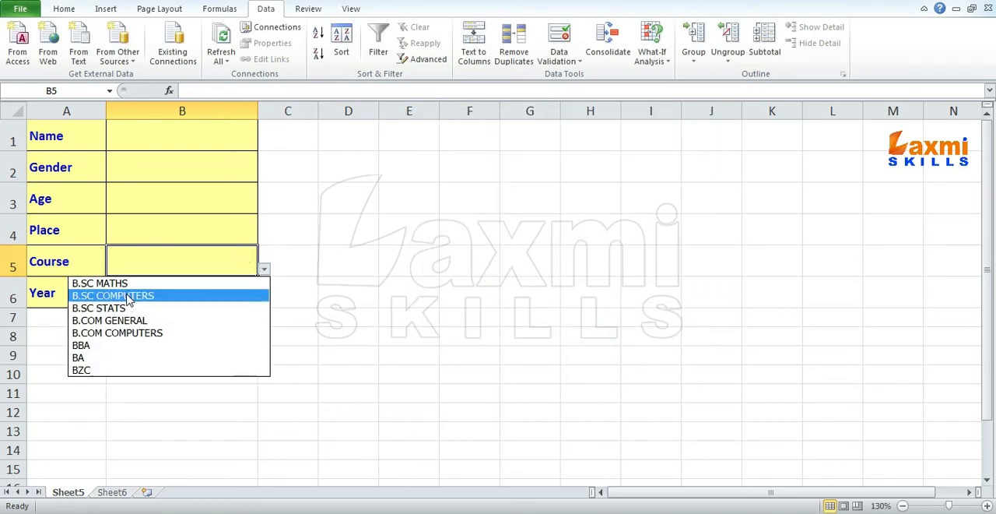
pyautogui.click(154, 260)
# - Restrict the Year cell B6 to a list with the source =year
pyautogui.click(156, 288)
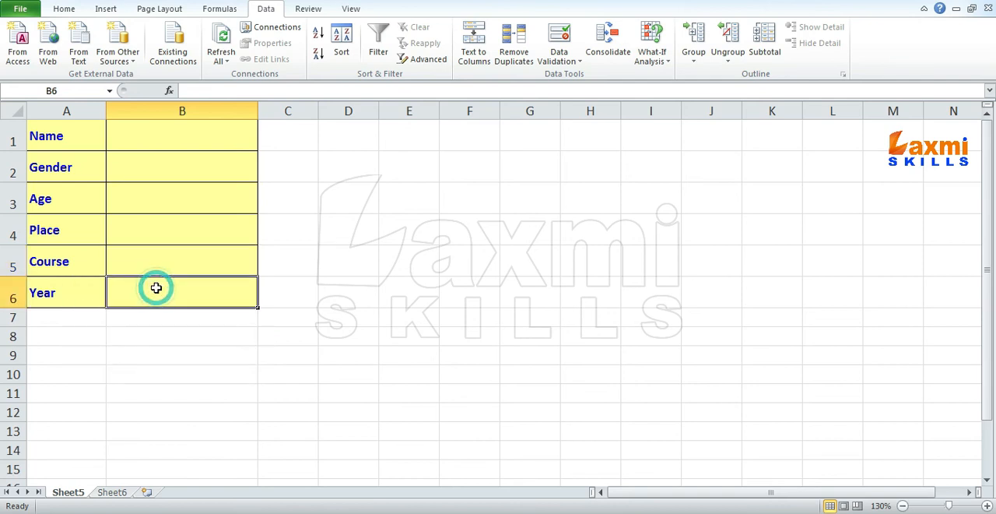
pyautogui.click(554, 38)
pyautogui.click(448, 153)
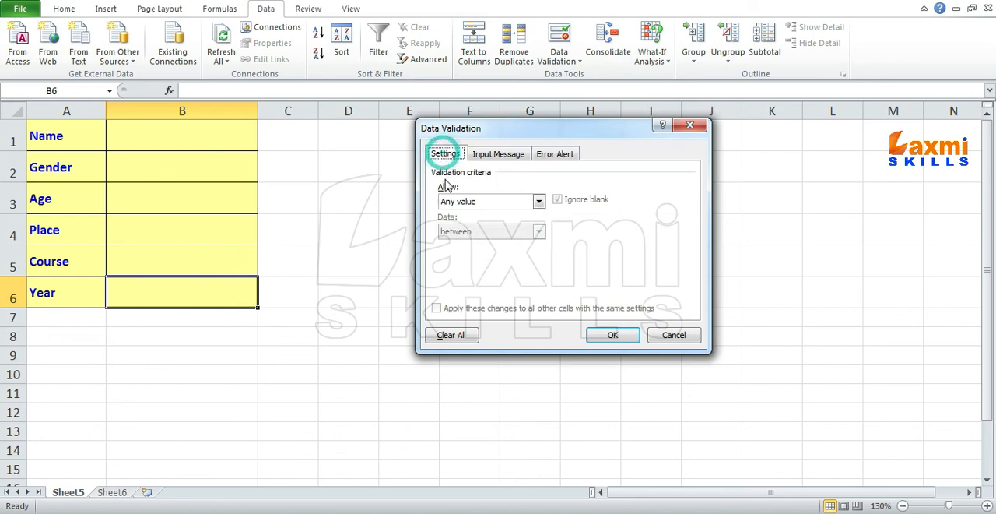
pyautogui.click(463, 201)
pyautogui.click(448, 243)
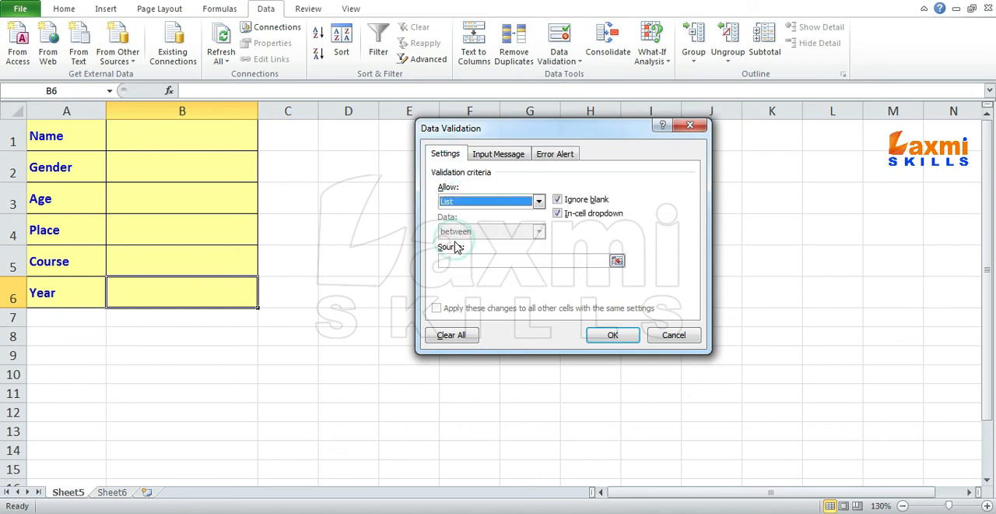
pyautogui.click(465, 261)
pyautogui.write('=')
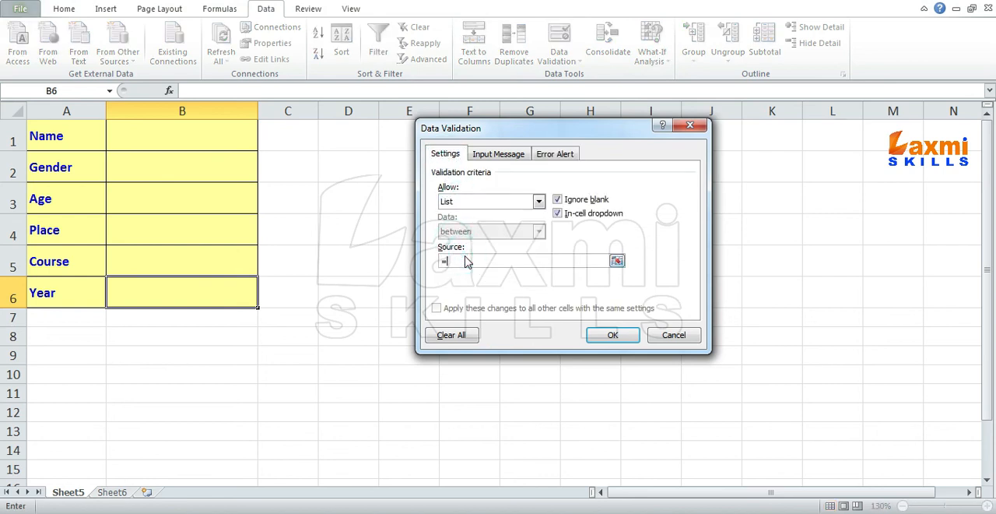
pyautogui.write('year')
# - Turn off the Year cell's input message and title its error alert "Error"
pyautogui.click(560, 155)
pyautogui.click(487, 156)
pyautogui.click(483, 177)
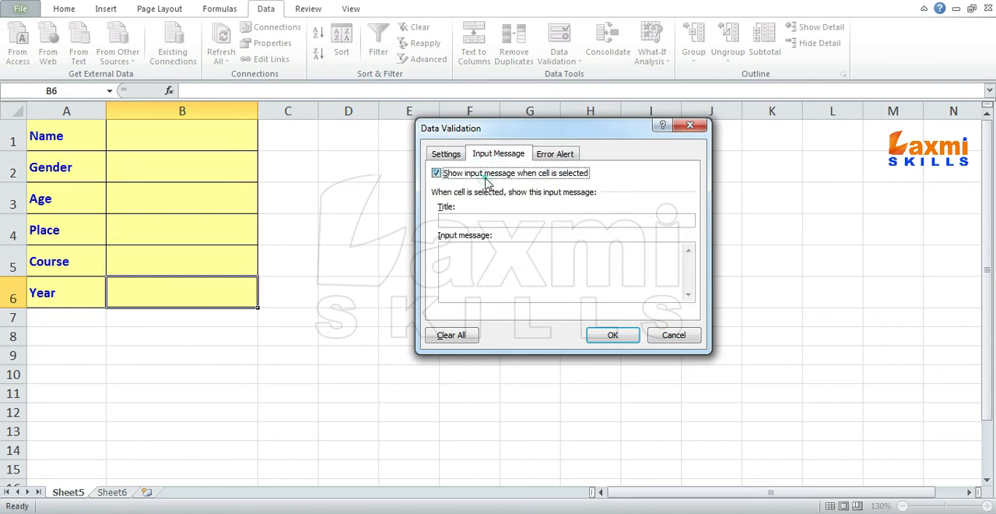
pyautogui.click(560, 155)
pyautogui.click(579, 221)
pyautogui.write('Error')
# - Apply the Year error message "Invalid Year" and check the options in B6's drop-down list
pyautogui.click(609, 279)
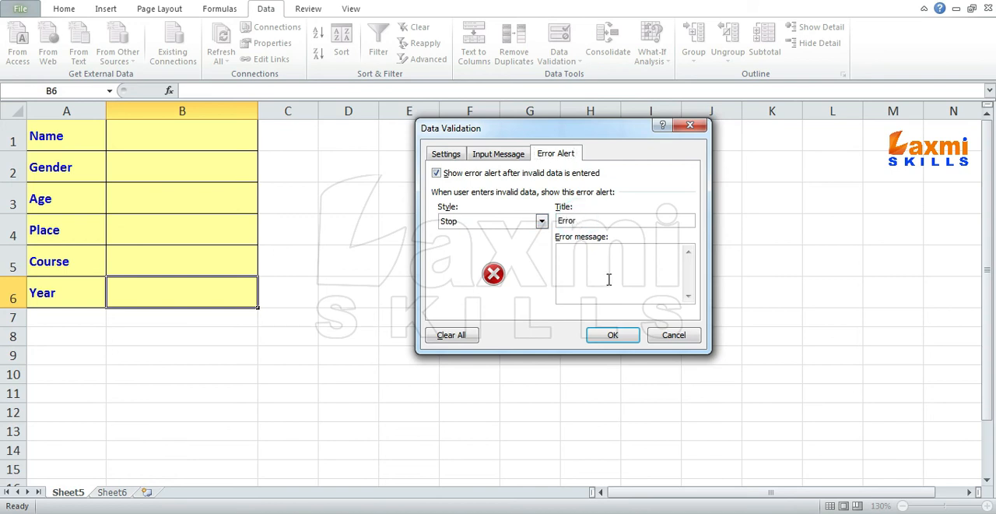
pyautogui.write('nvalid Year')
pyautogui.click(613, 335)
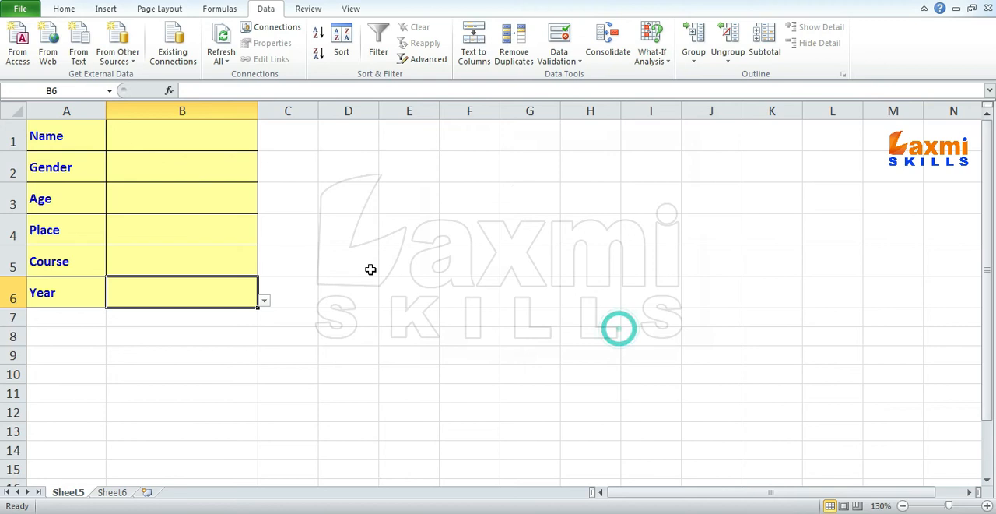
pyautogui.click(264, 300)
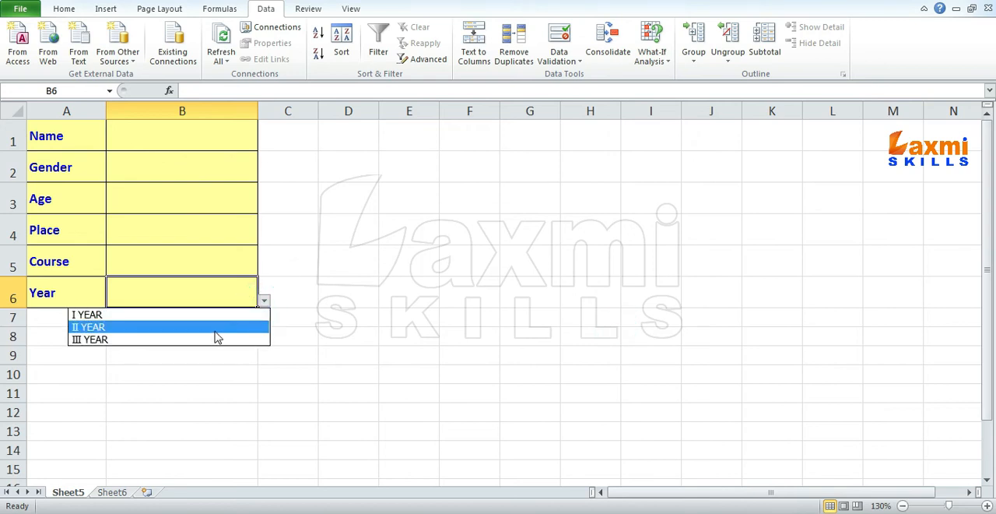
pyautogui.click(197, 261)
# - Enter the person's full name in the Name cell B1
pyautogui.click(179, 131)
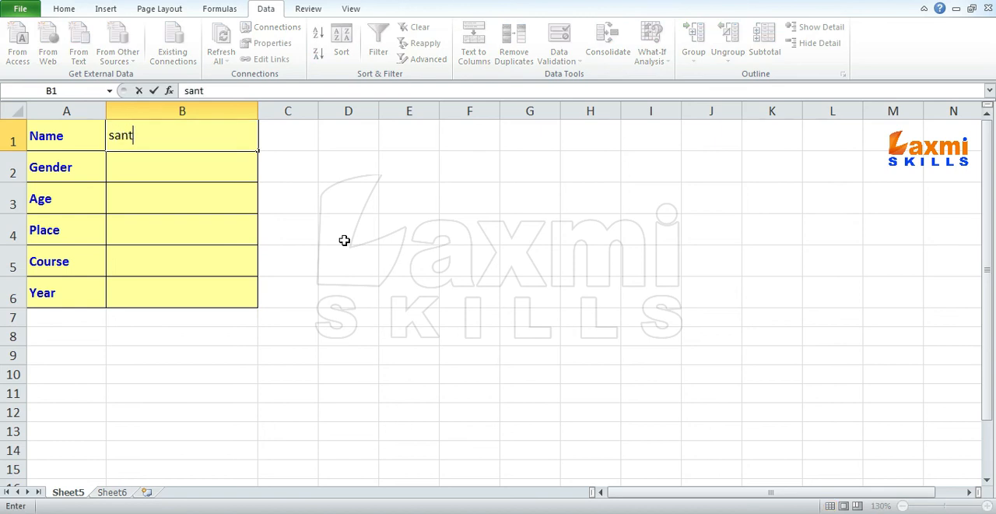
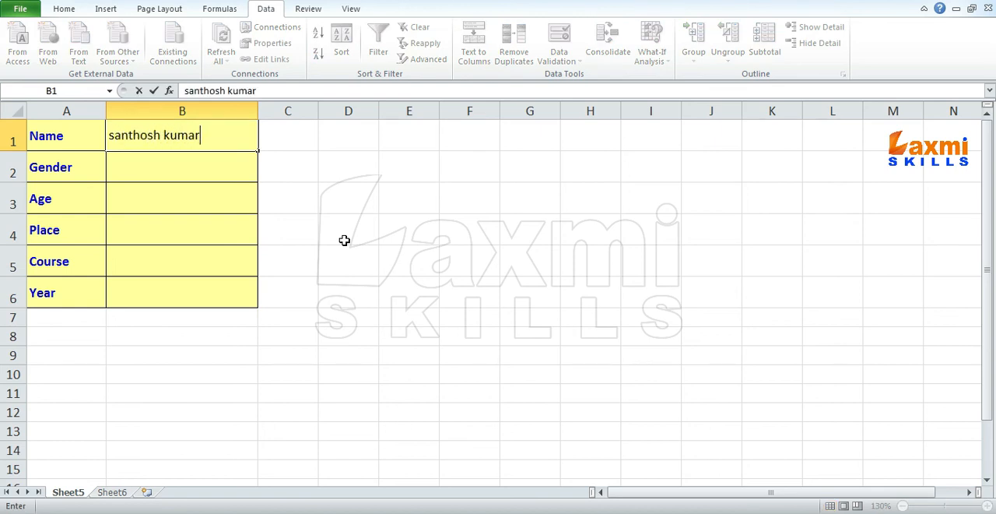
pyautogui.press('Return')
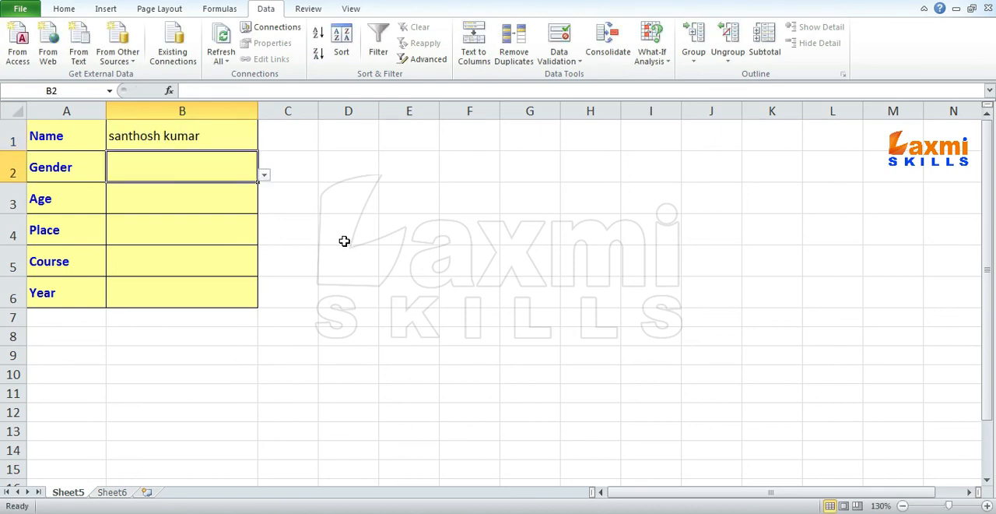
# - View the options in the Gender drop-down list in B2 and return to the Name cell
pyautogui.click(265, 178)
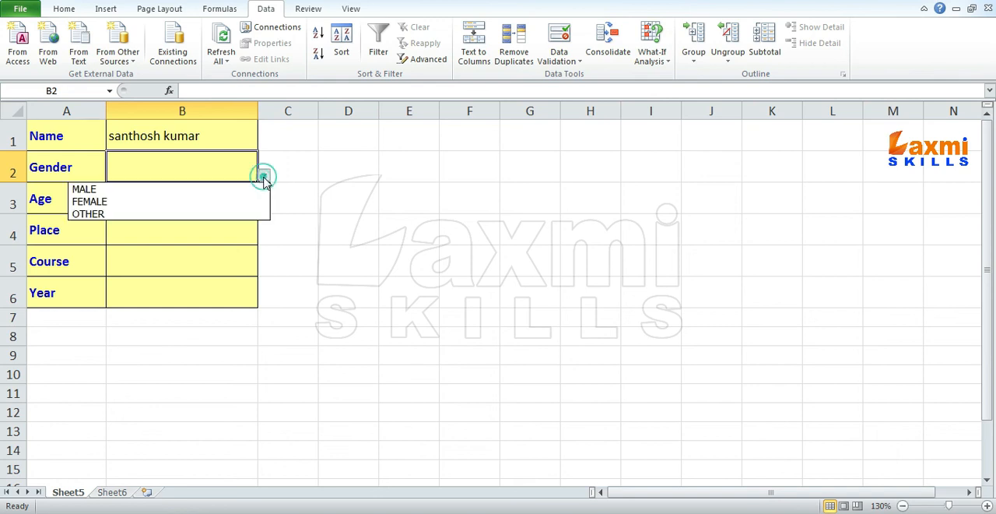
pyautogui.click(265, 179)
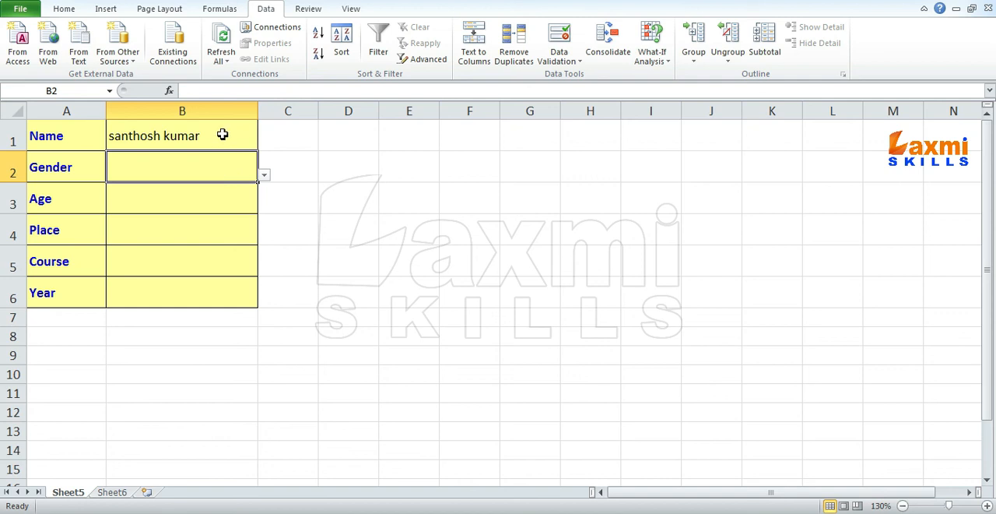
pyautogui.click(223, 134)
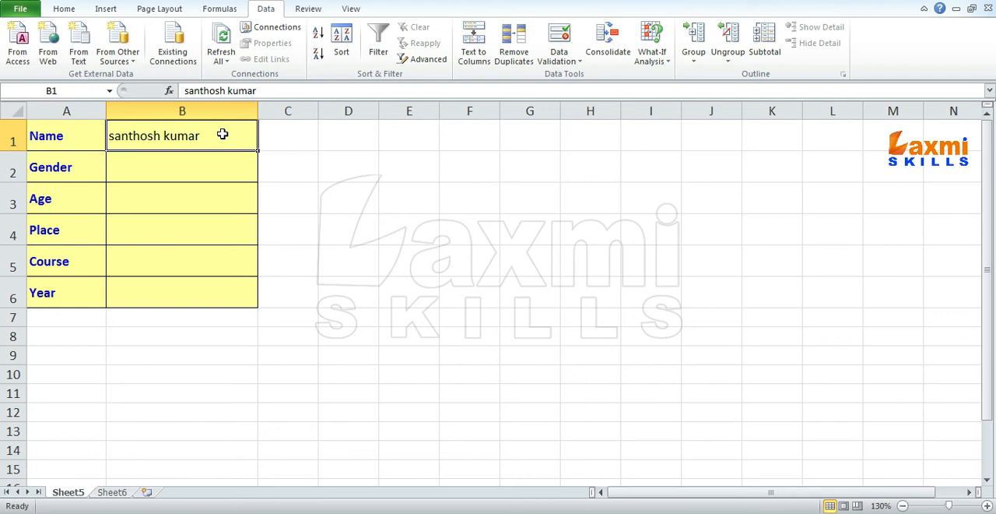
# - Choose MALE from the drop-down list in the Gender cell B2
pyautogui.press('Down')
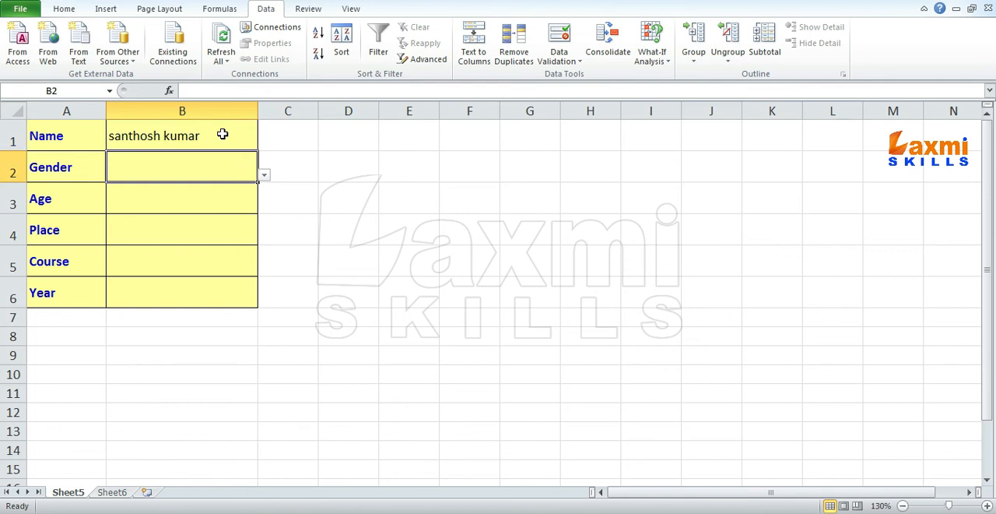
pyautogui.hotkey('alt', 'Down')
pyautogui.click(263, 175)
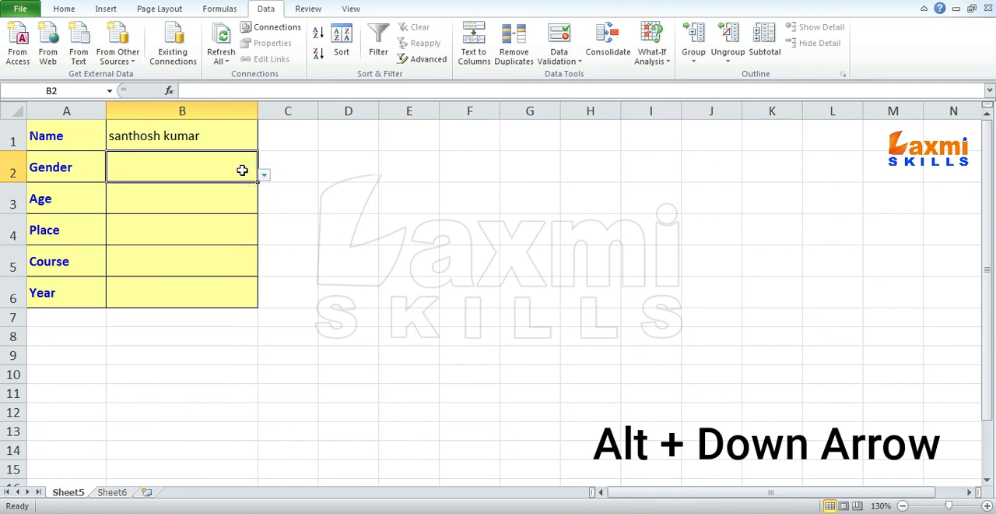
pyautogui.hotkey('alt', 'Down')
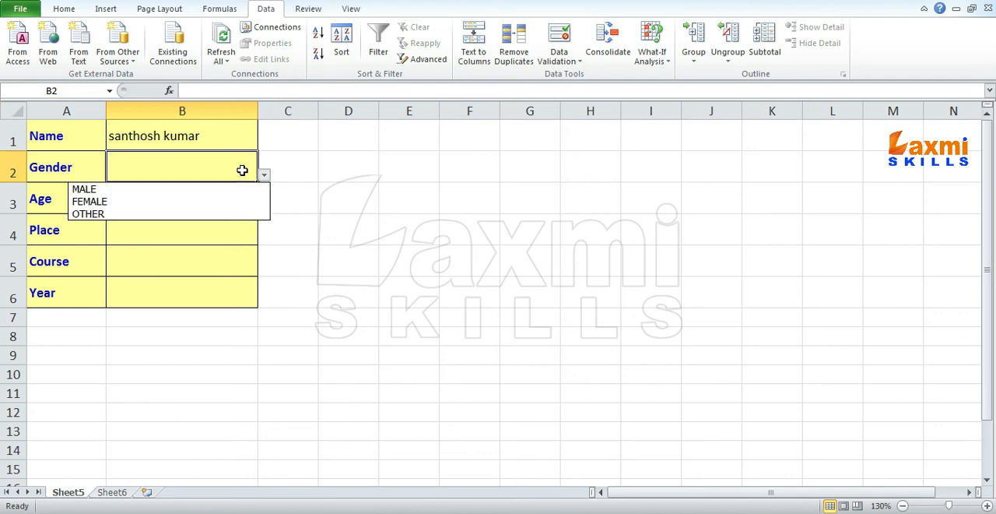
pyautogui.press('Down')
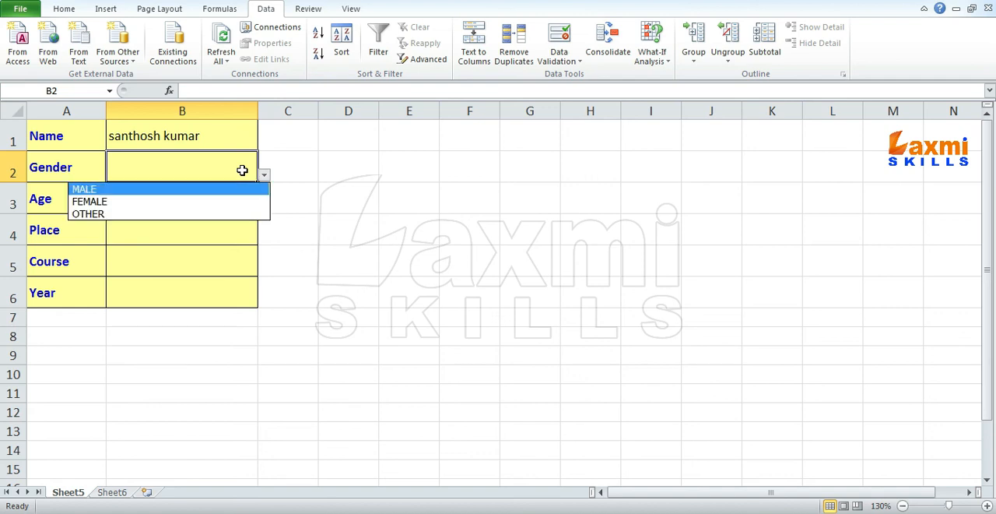
pyautogui.press('Return')
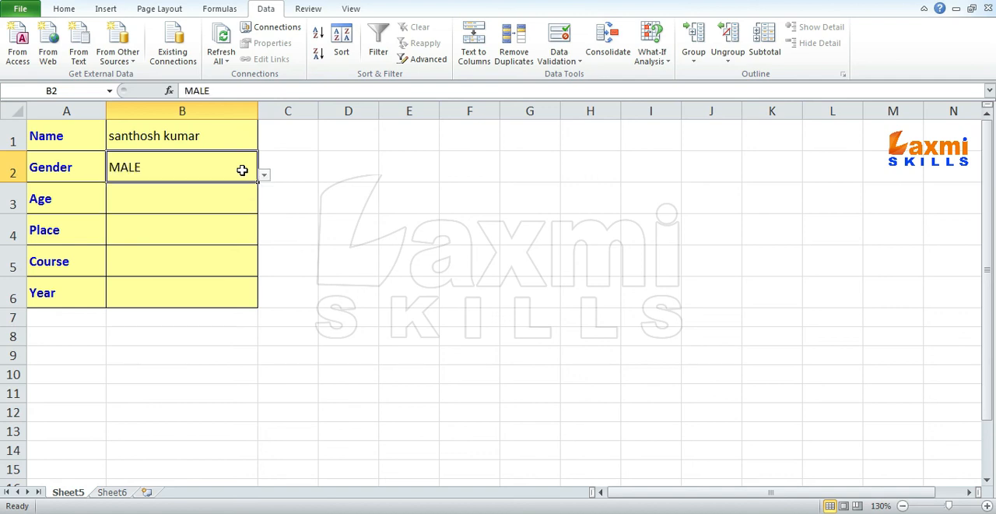
pyautogui.press('Return')
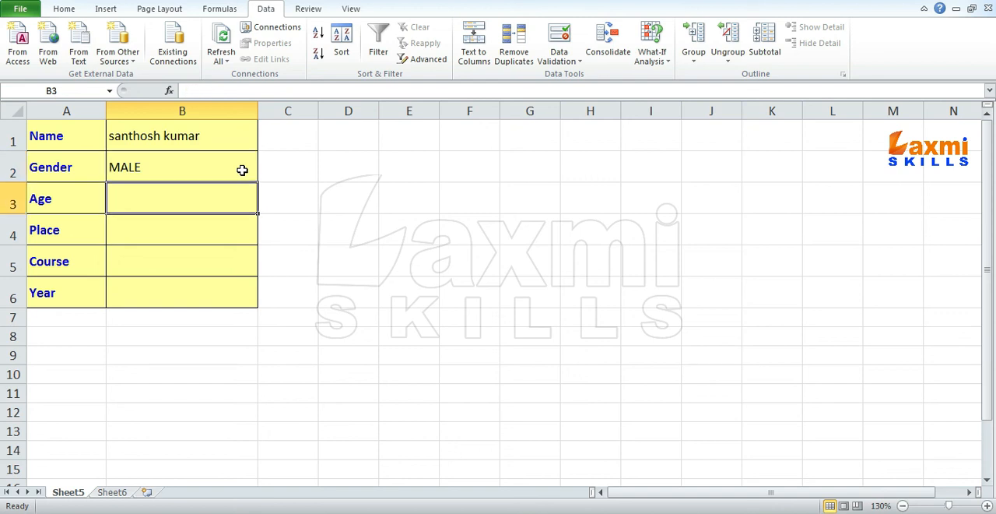
# - Enter 25 as the Age in B3 and choose WARANGAL as the Place in B4
pyautogui.write('25')
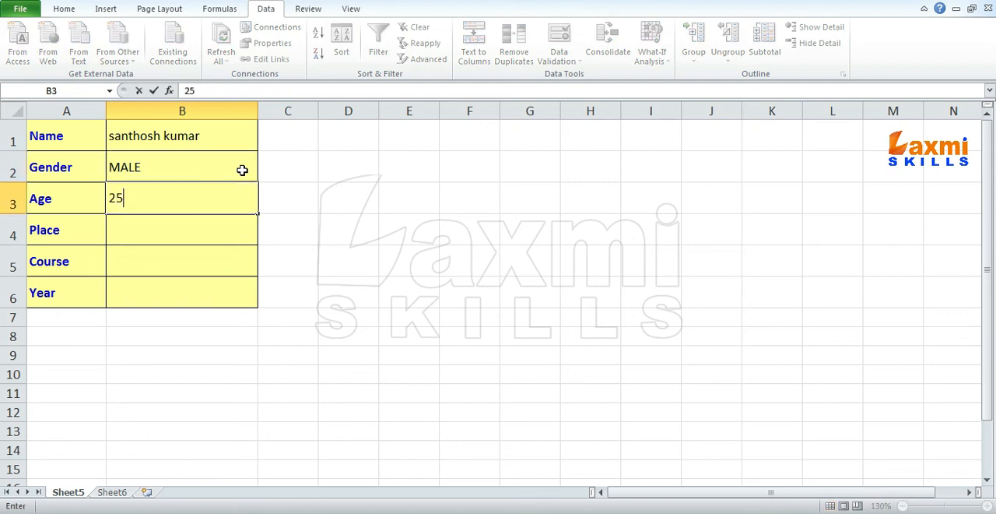
pyautogui.press('Return')
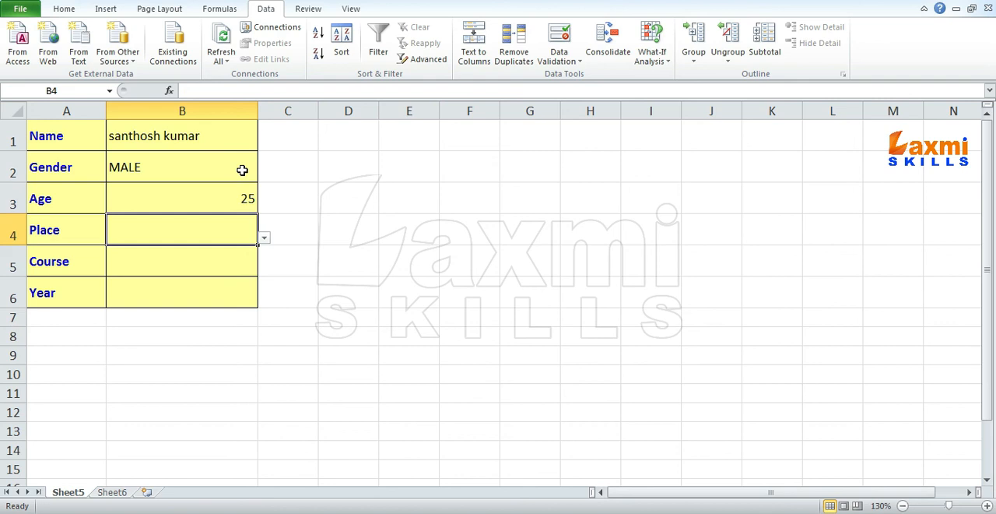
pyautogui.hotkey('alt', 'Down')
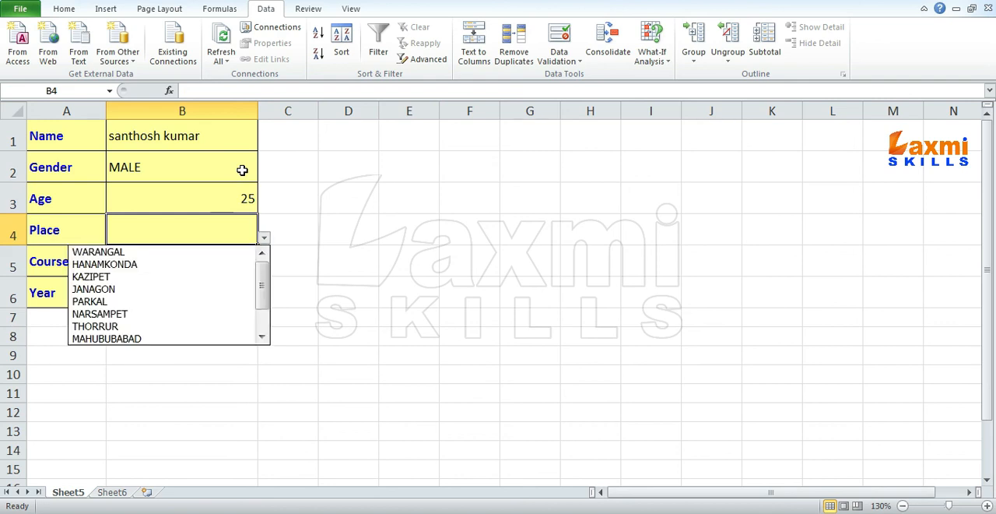
pyautogui.click(133, 251)
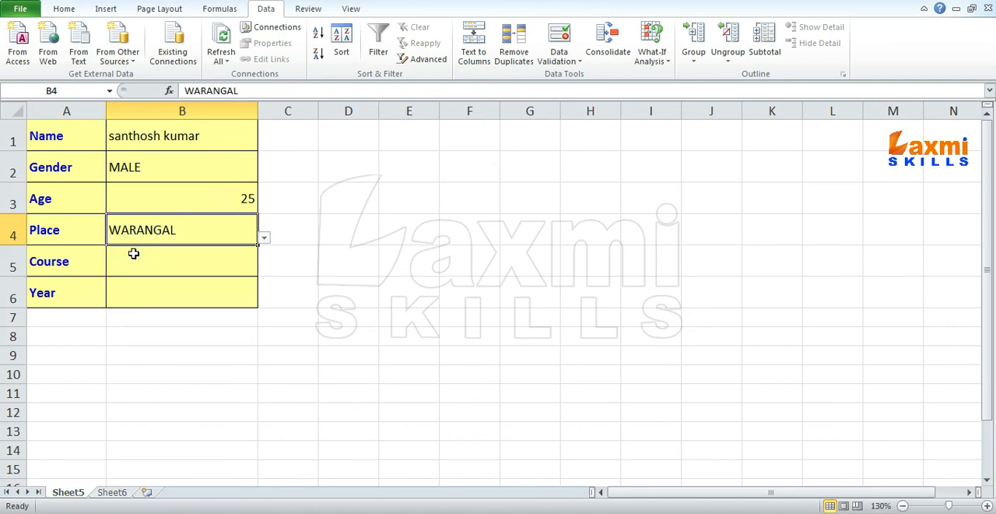
# - Choose B.SC COMPUTERS as the Course in B5 and III YEAR as the Year in B6
pyautogui.click(136, 268)
pyautogui.click(264, 269)
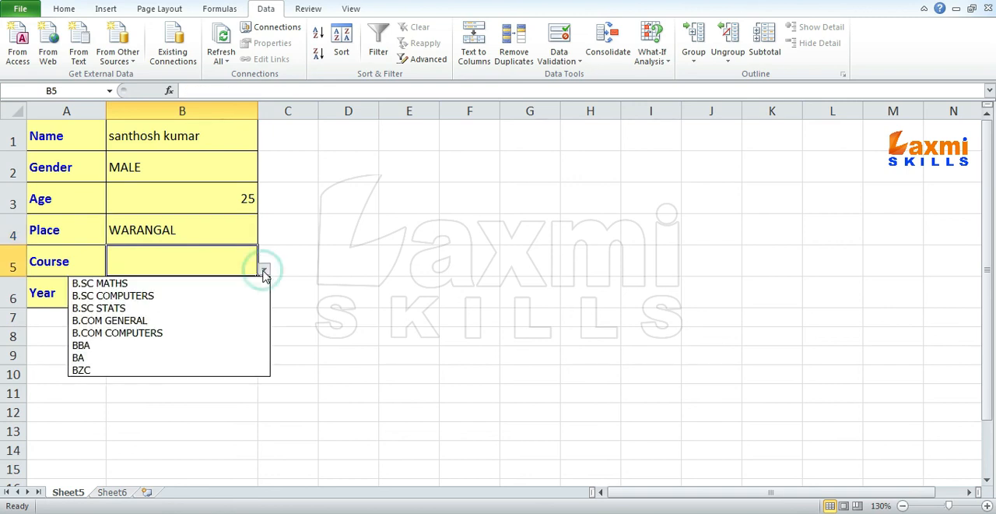
pyautogui.click(219, 296)
pyautogui.click(212, 292)
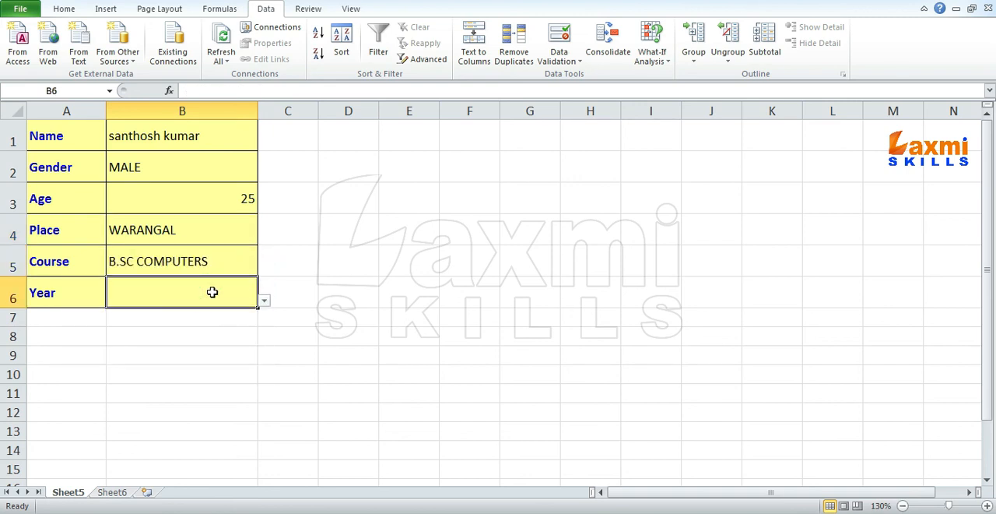
pyautogui.click(264, 304)
pyautogui.click(152, 340)
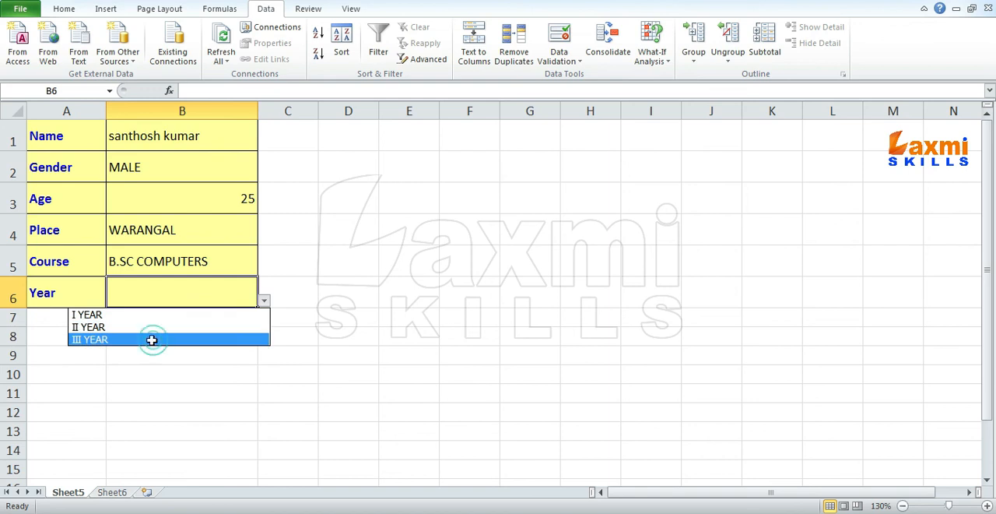
# - Check the Place options in B4, try to enter the unlisted place hyderabad there, and cancel the entry
pyautogui.click(173, 232)
pyautogui.click(265, 238)
pyautogui.moveTo(260, 273)
pyautogui.mouseDown()
pyautogui.moveTo(259, 313)
pyautogui.moveTo(258, 260)
pyautogui.mouseUp()
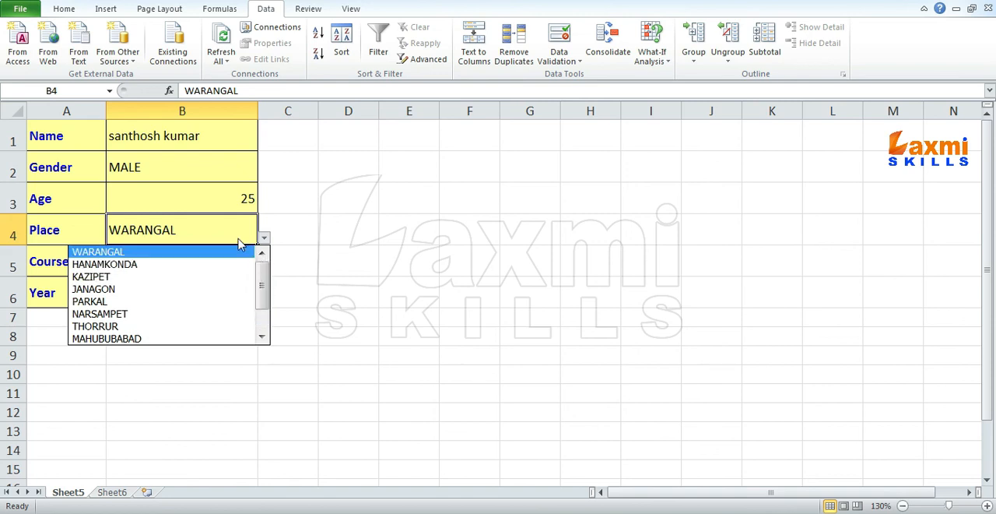
pyautogui.click(217, 224)
pyautogui.write('hyderabad')
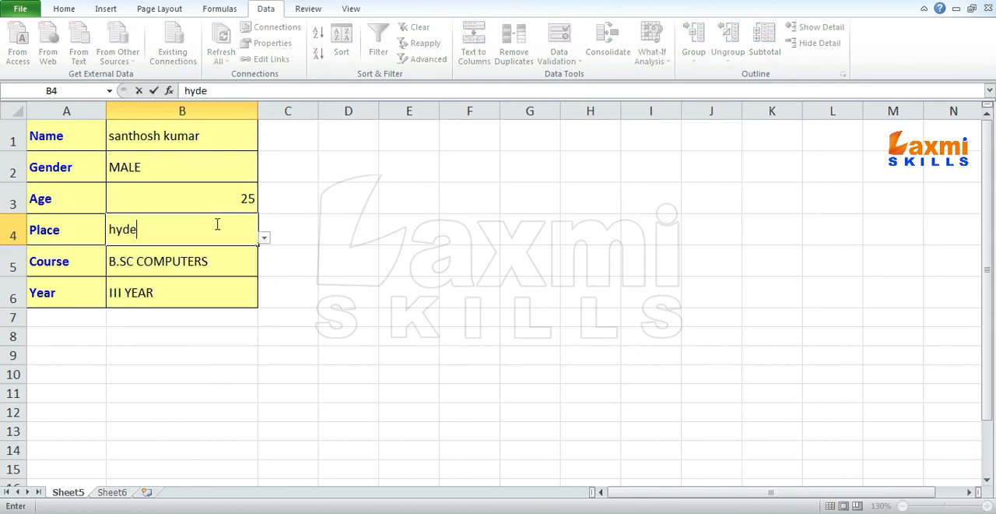
pyautogui.press('Return')
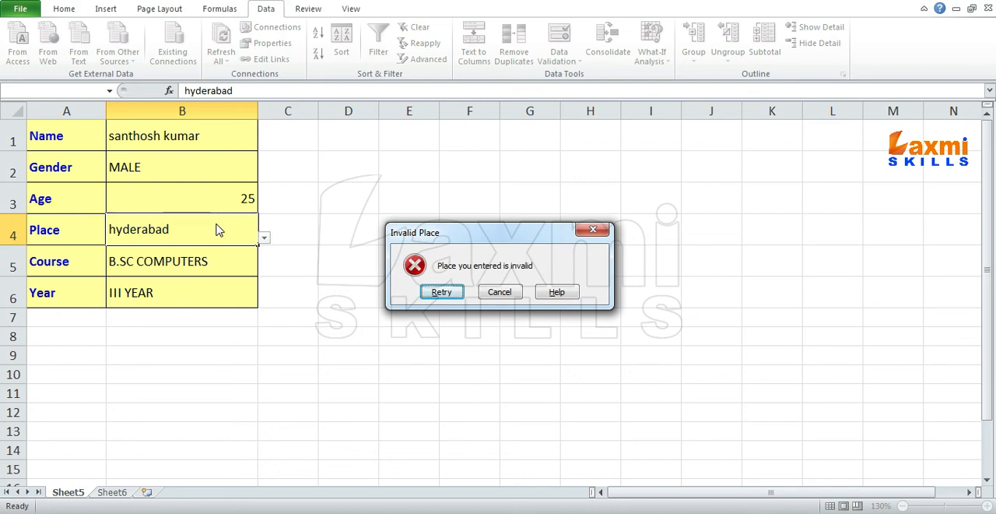
pyautogui.click(507, 295)
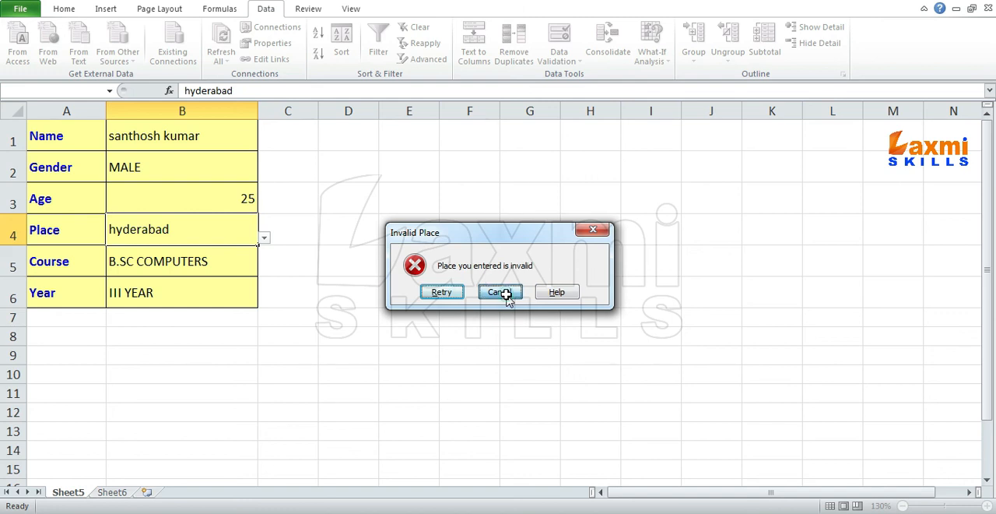
# - Add HYDERABAD to the Place list on Sheet6 in cell A13, directly below HUZURABAD
pyautogui.click(109, 492)
pyautogui.click(35, 284)
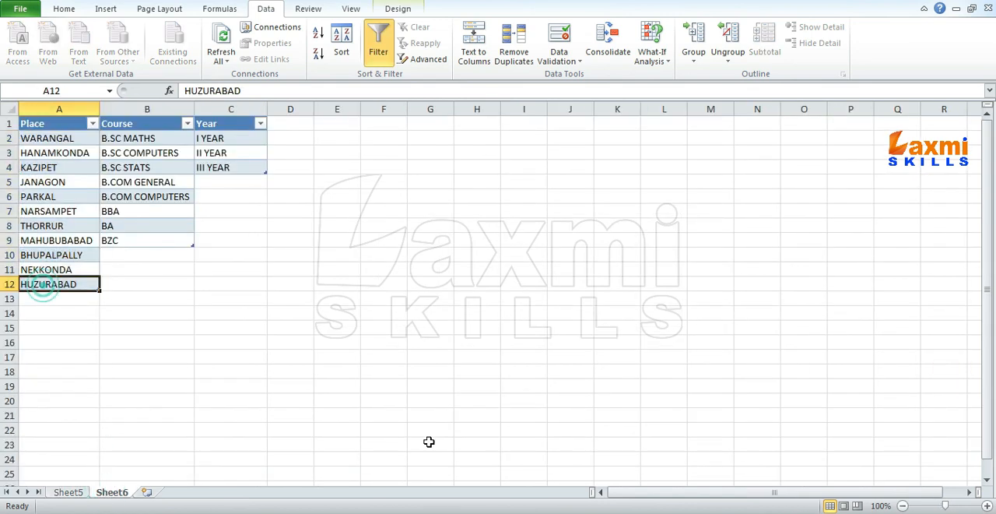
pyautogui.press('Down')
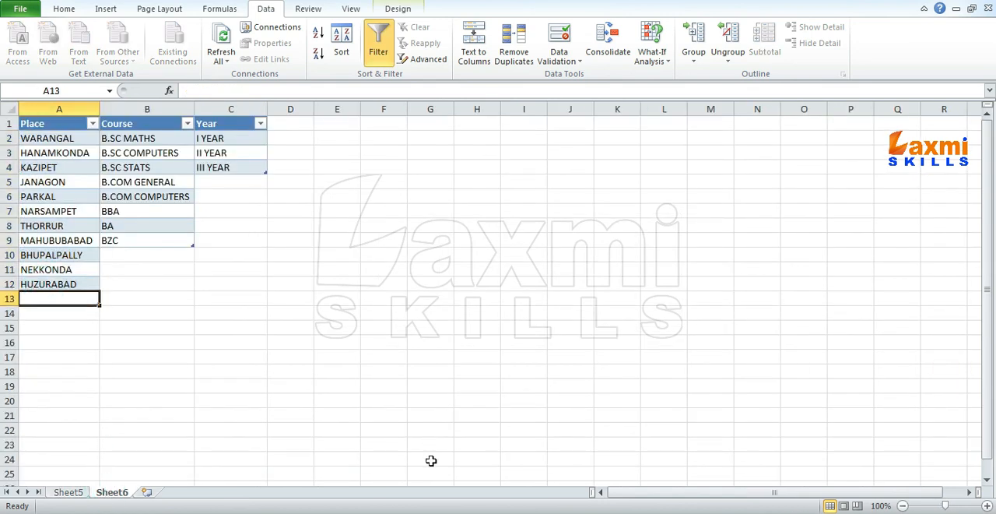
pyautogui.write('HYDERA')
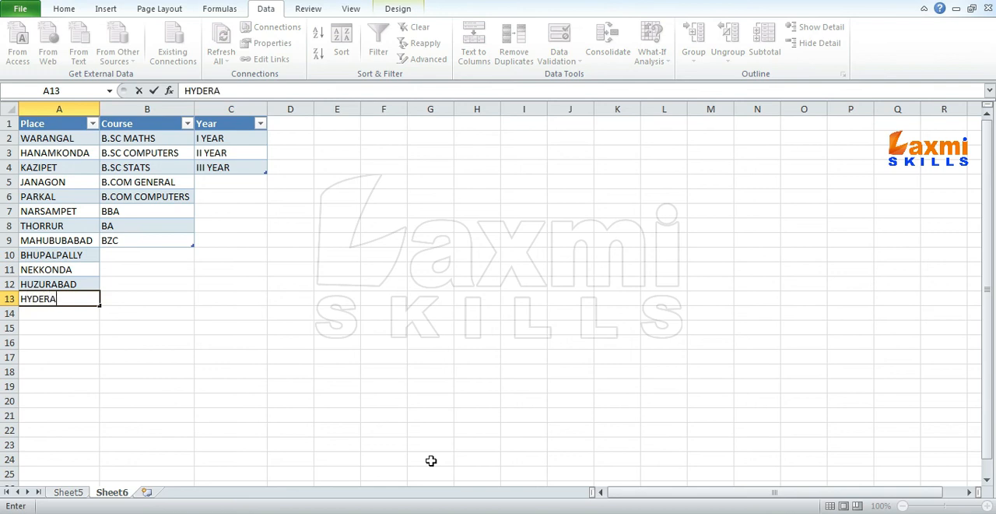
pyautogui.write('BAD')
pyautogui.press('Up')
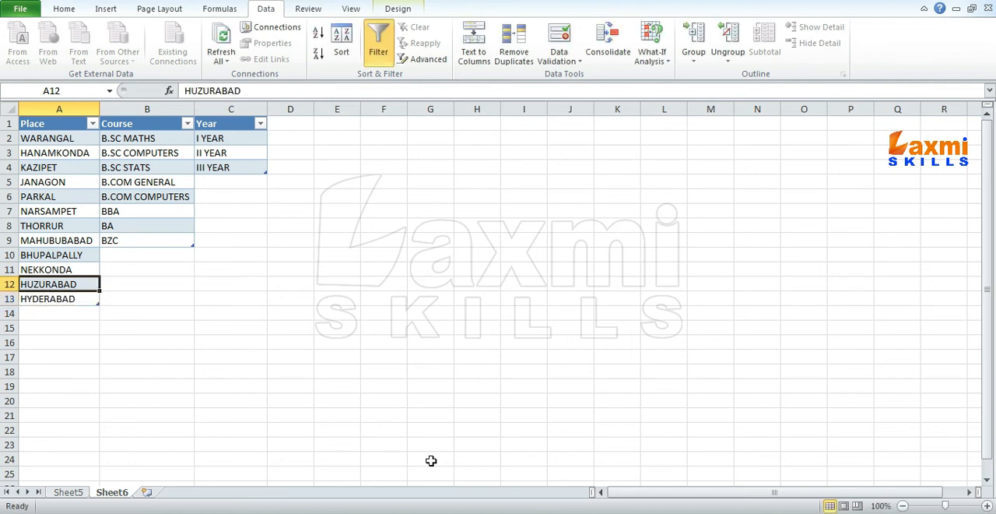
# - Return to Sheet5 and choose HYDERABAD from the drop-down list in the Place cell B4
pyautogui.hotkey('ctrl', 'pageup')
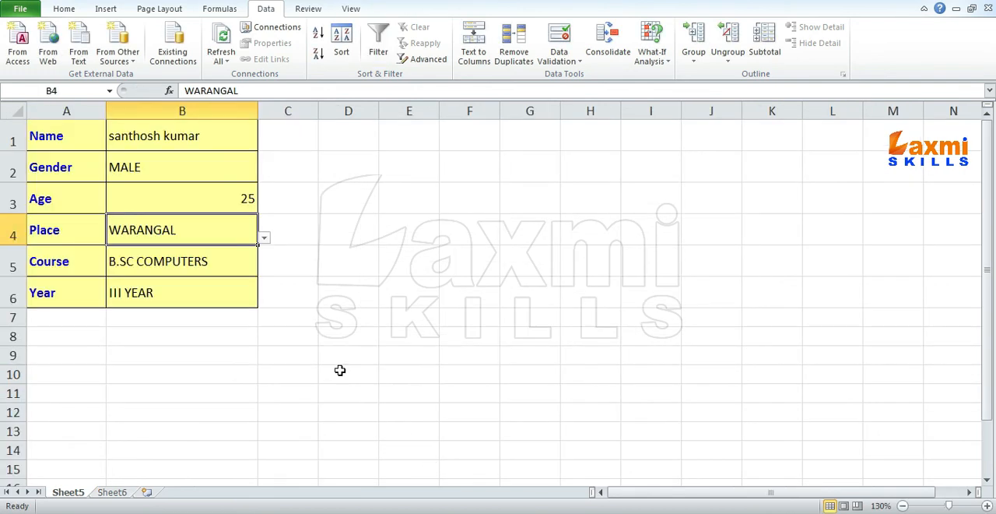
pyautogui.click(264, 237)
pyautogui.moveTo(262, 283); pyautogui.dragTo(263, 337)
pyautogui.click(168, 338)
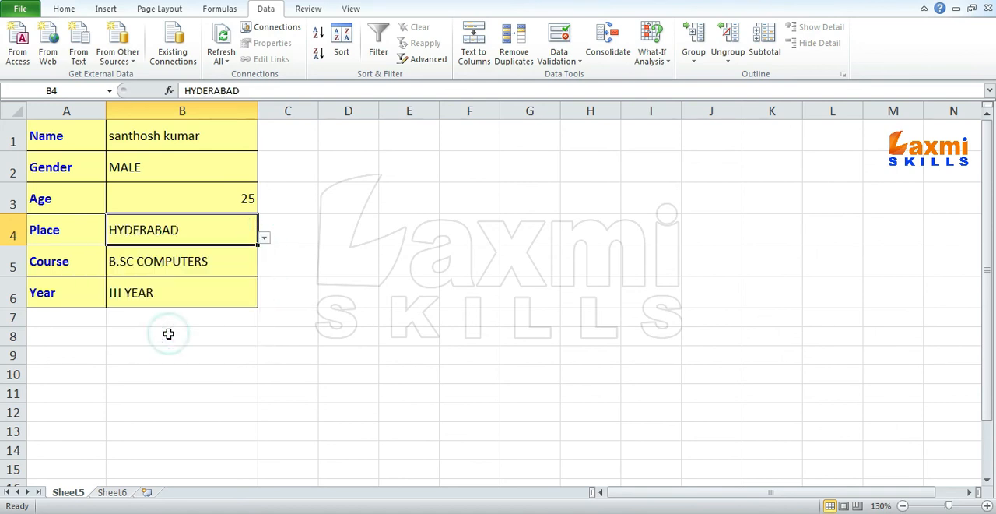